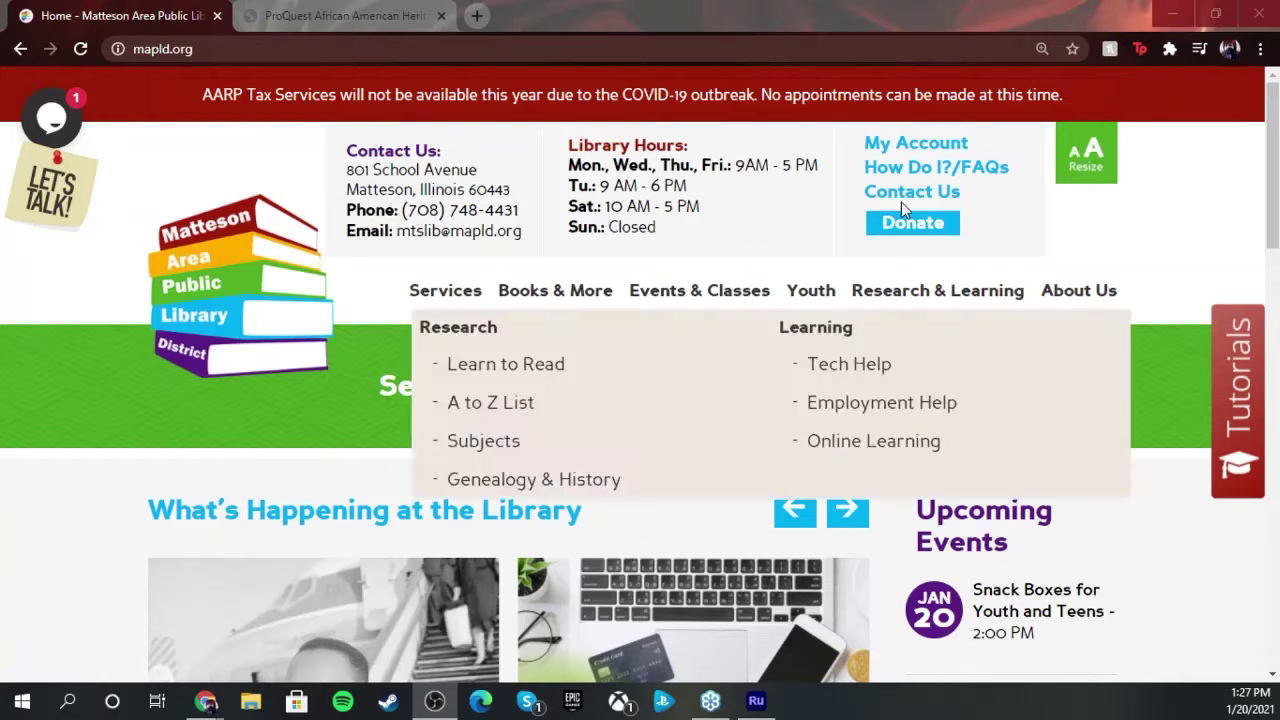
Open the library's A to Z List of research databases and bring up the African-American Heritage database
mouse_move(540, 310)
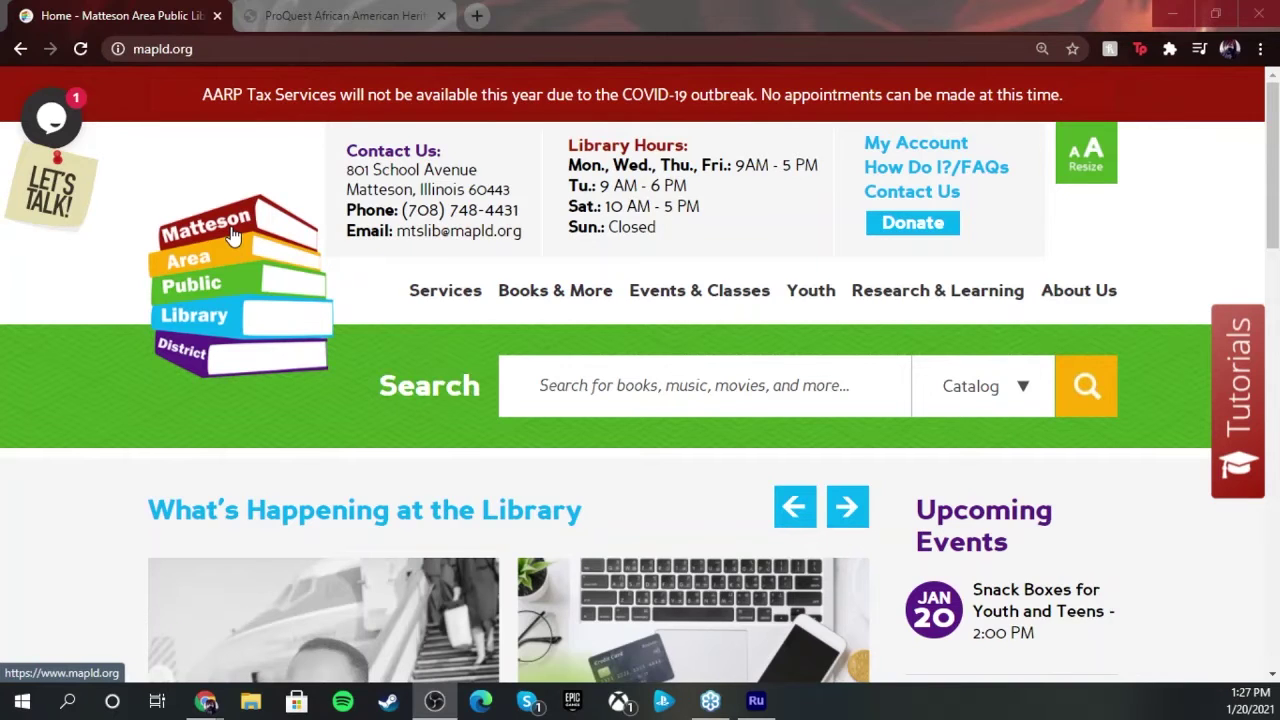
mouse_move(889, 291)
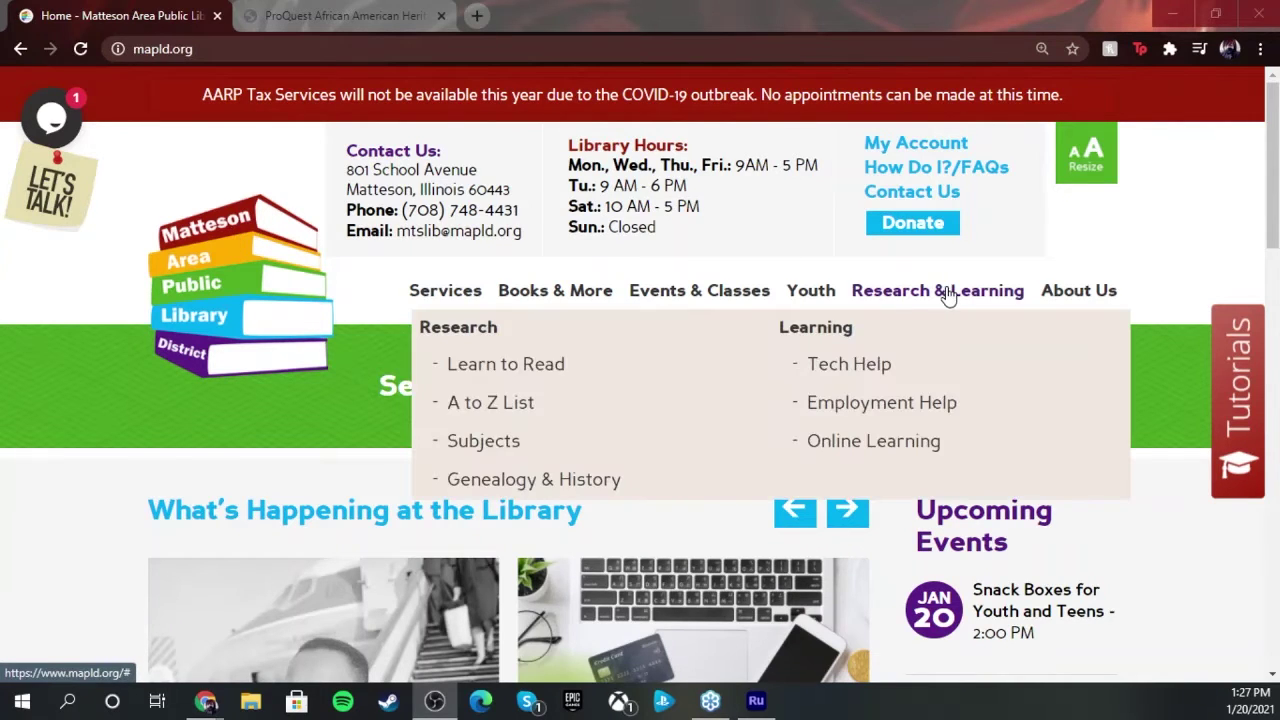
click(491, 405)
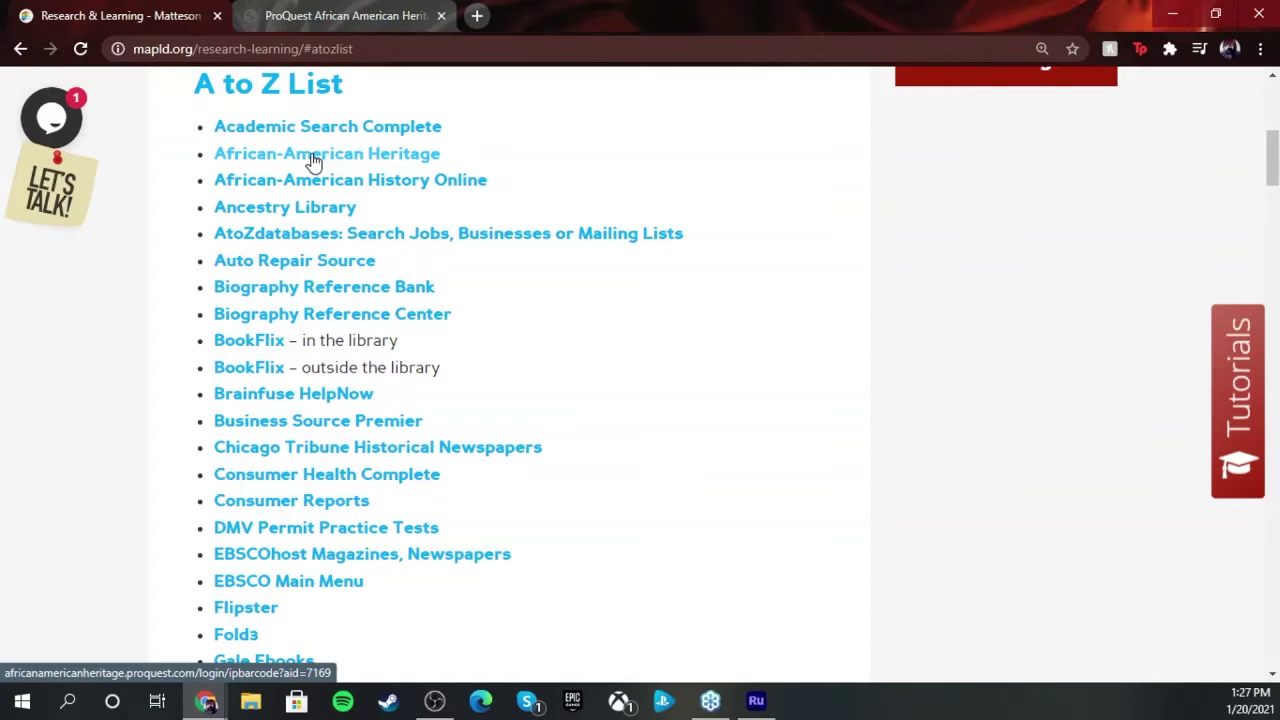
click(353, 24)
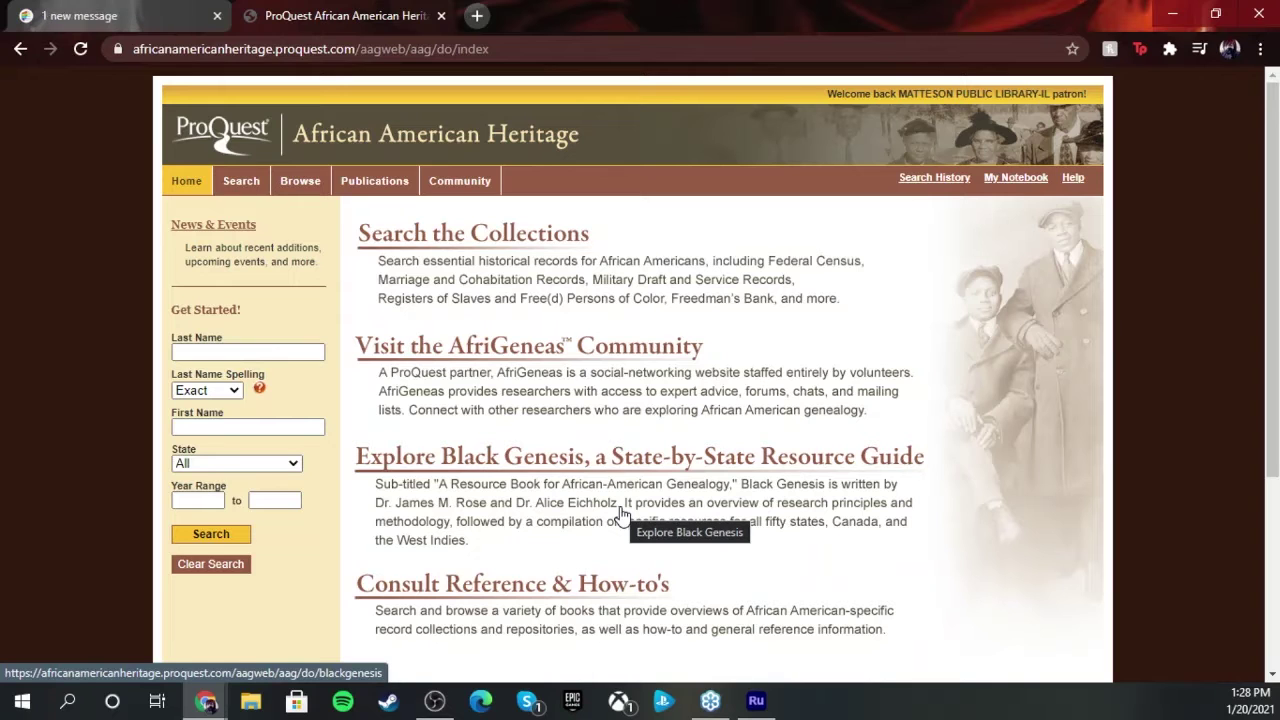
Open the Black Genesis resource guide and look through its table of contents, including the chapters and the survey of the states
click(577, 466)
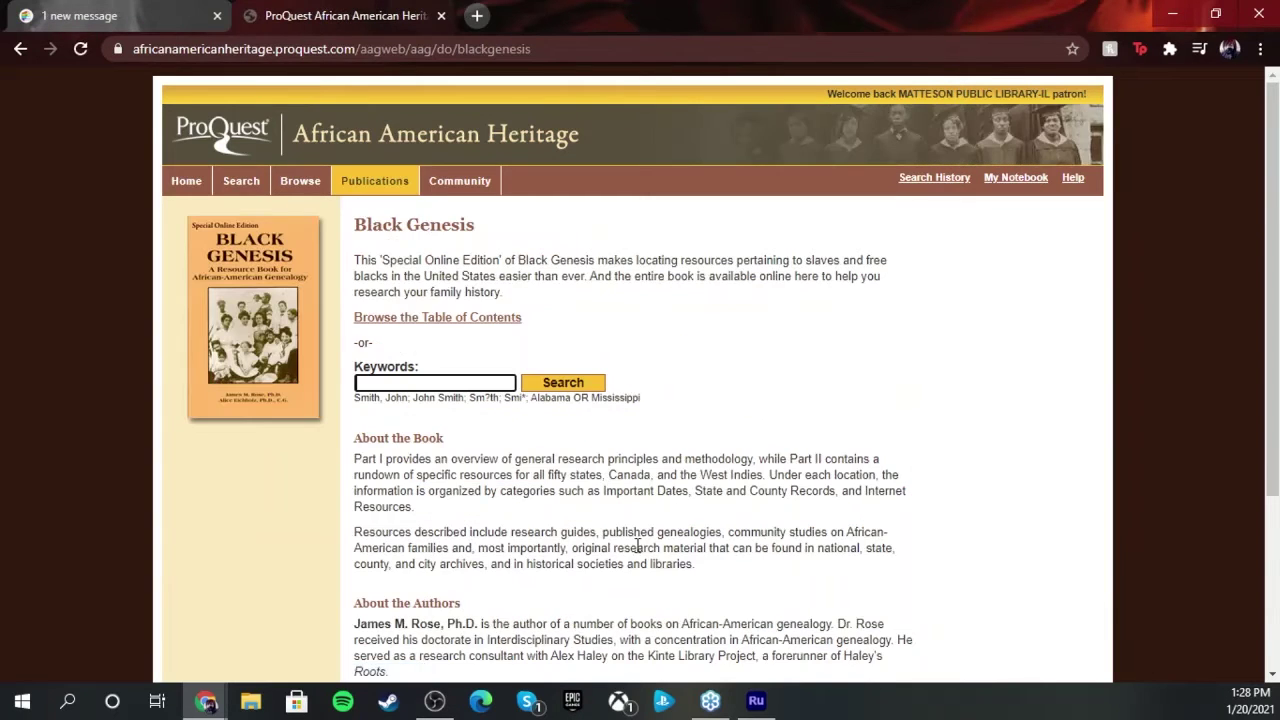
scroll(689, 517, down, 2)
scroll(710, 510, up, 2)
click(415, 318)
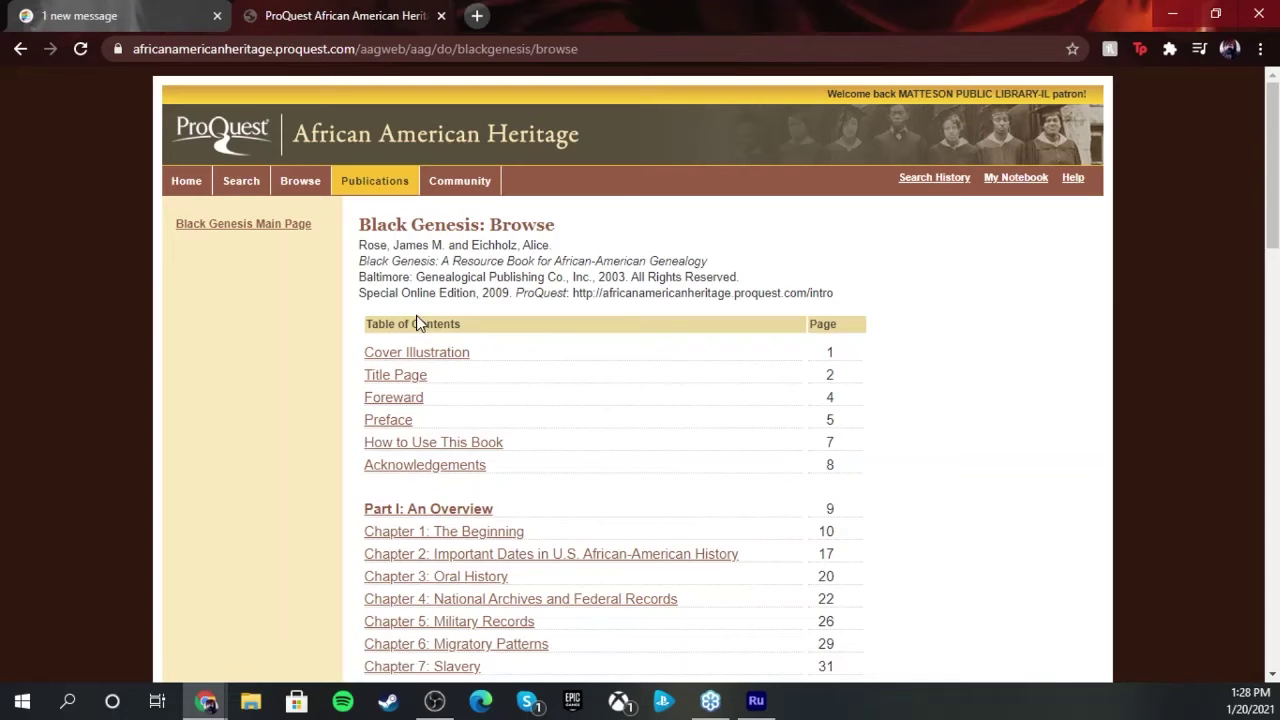
scroll(660, 383, down, 4)
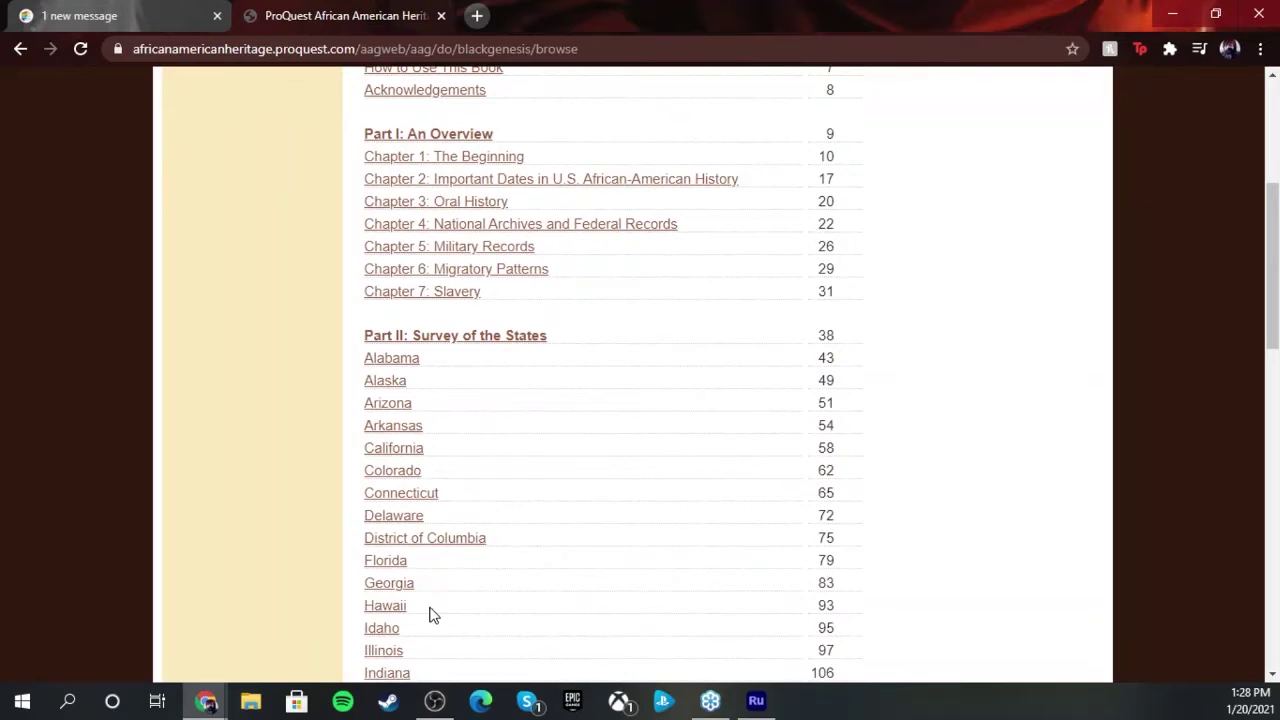
scroll(551, 329, down, 1)
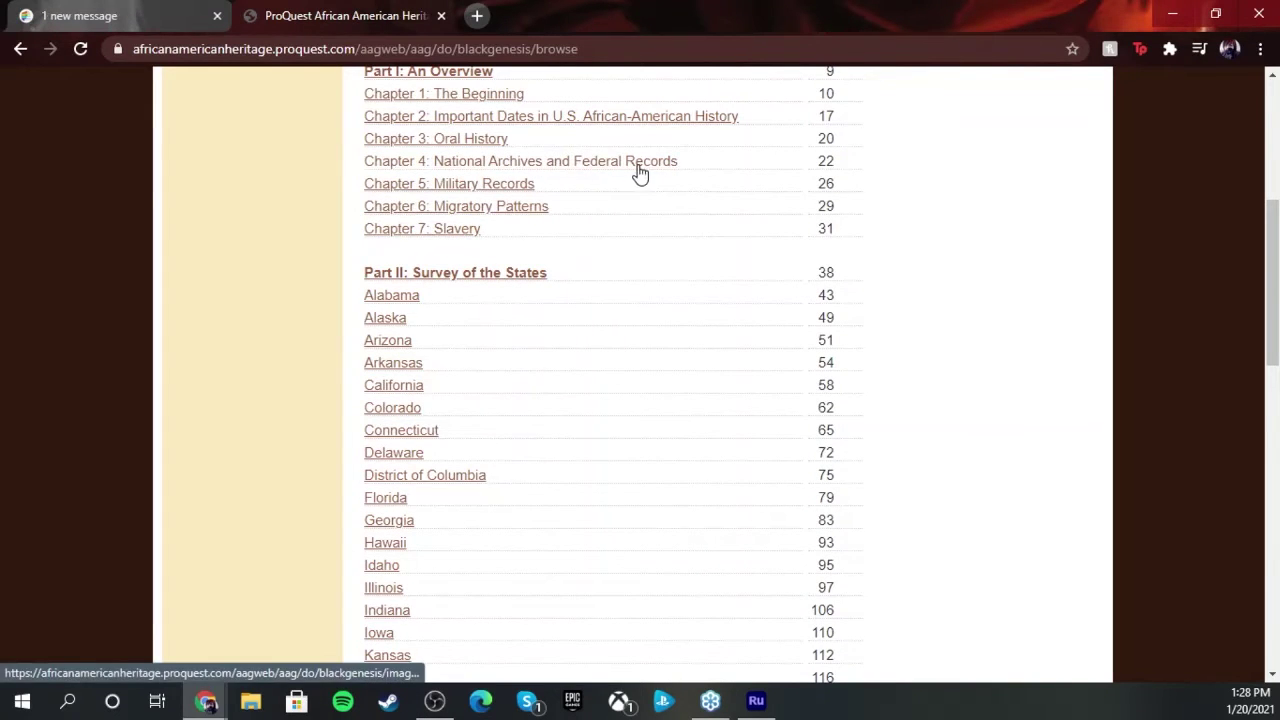
scroll(566, 351, down, 4)
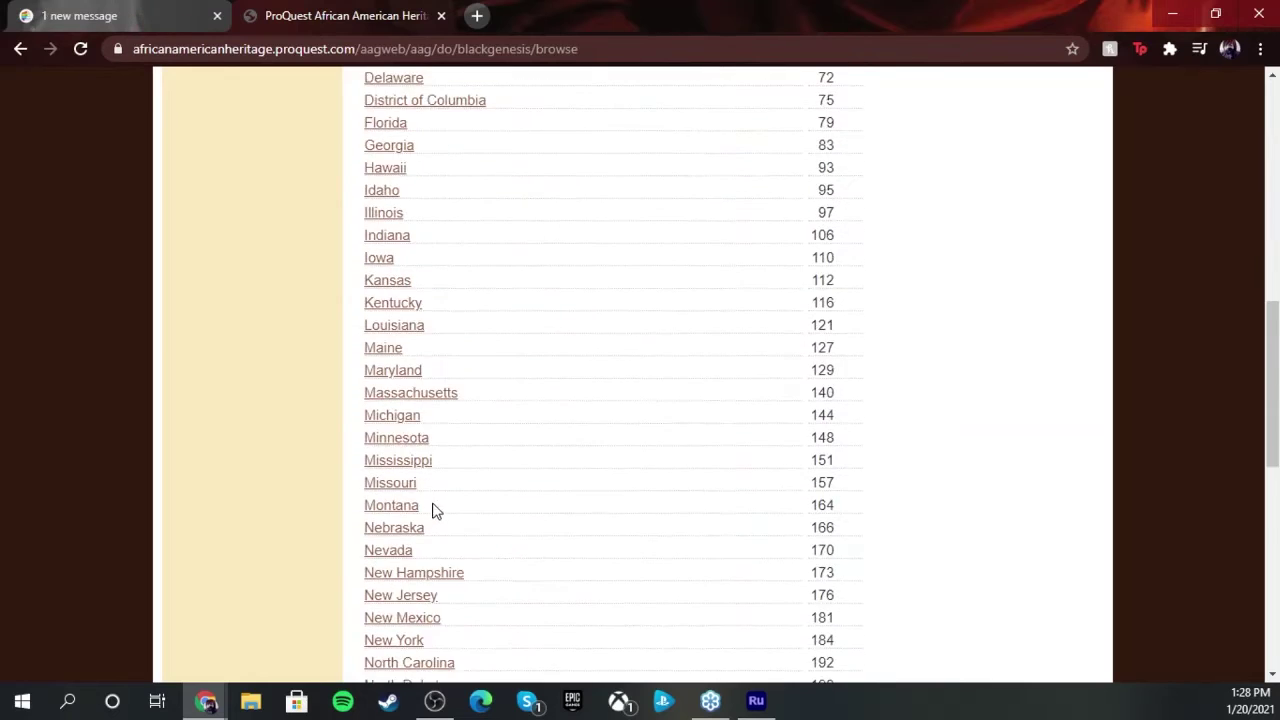
scroll(432, 510, down, 8)
scroll(766, 571, up, 6)
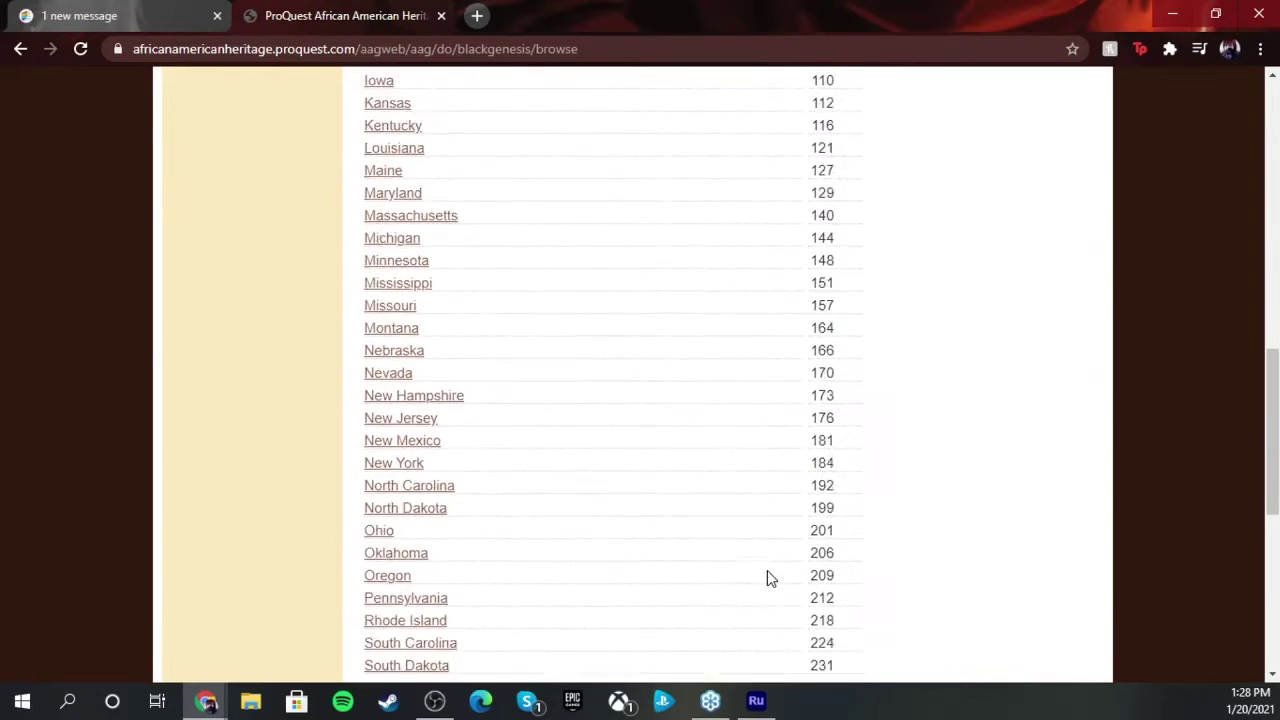
scroll(767, 578, up, 10)
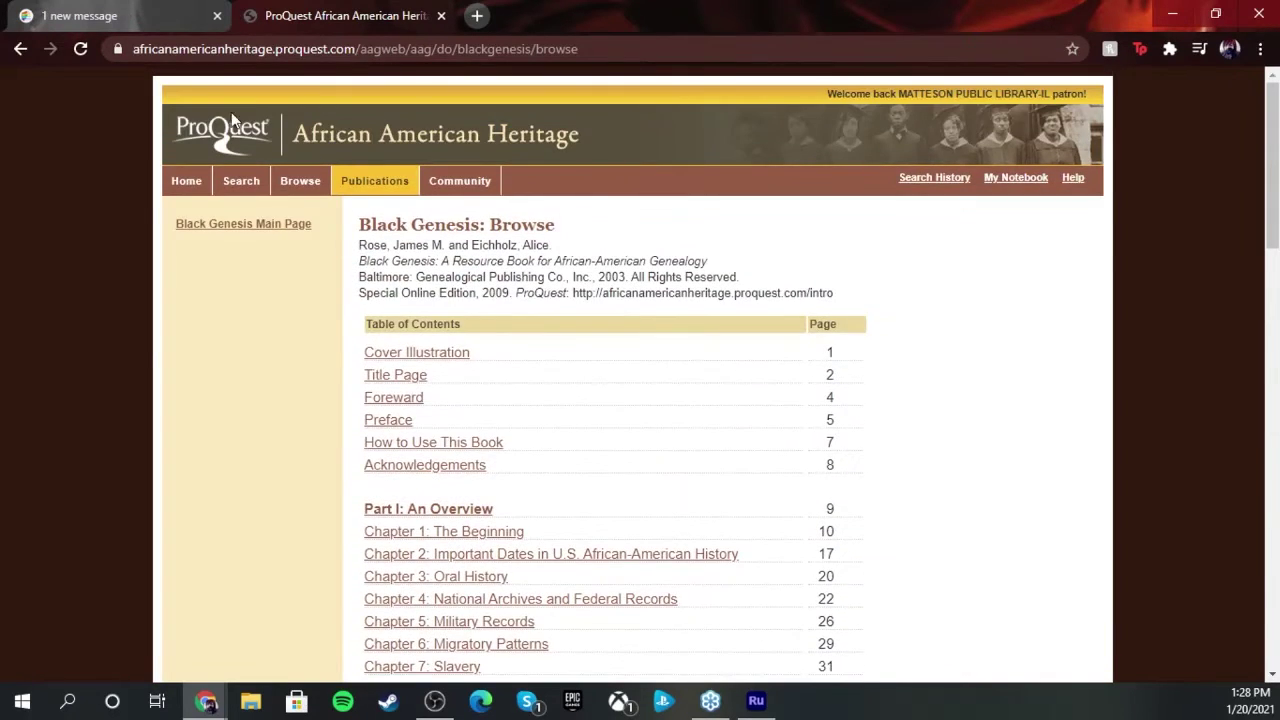
Return to the database's home page and open the Consult Reference & How-to's publication search
click(184, 180)
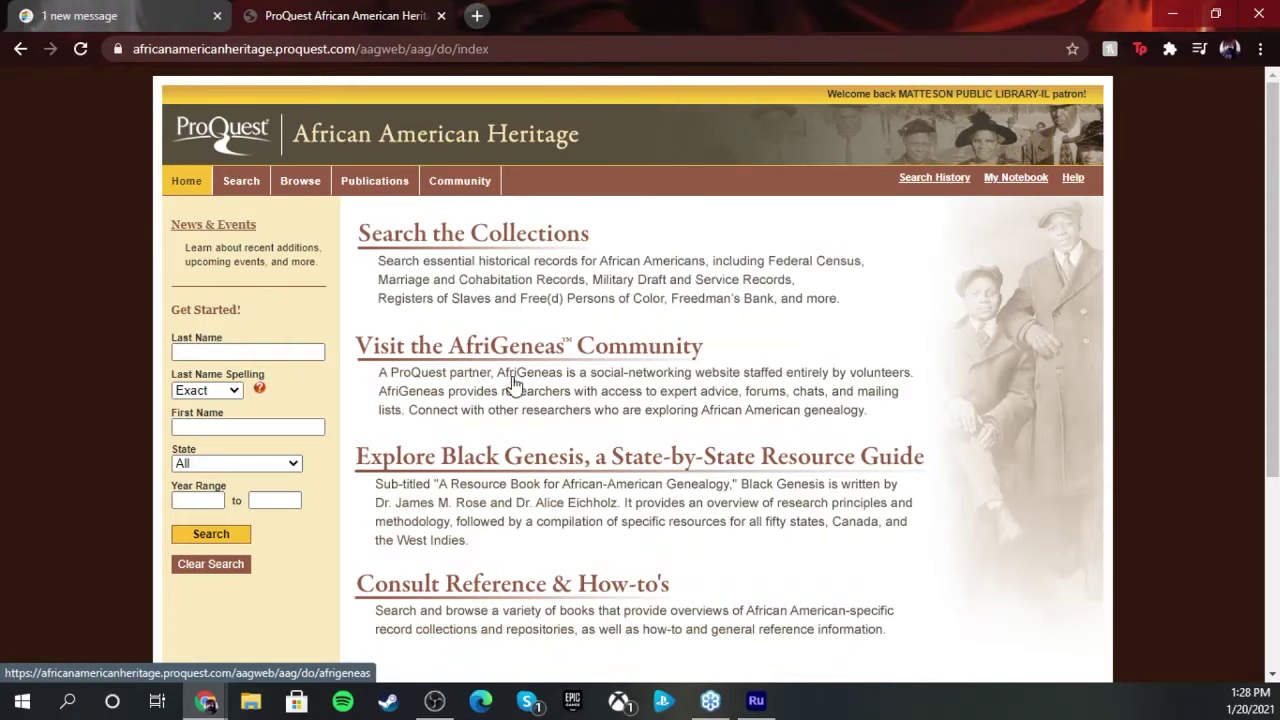
scroll(794, 594, down, 1)
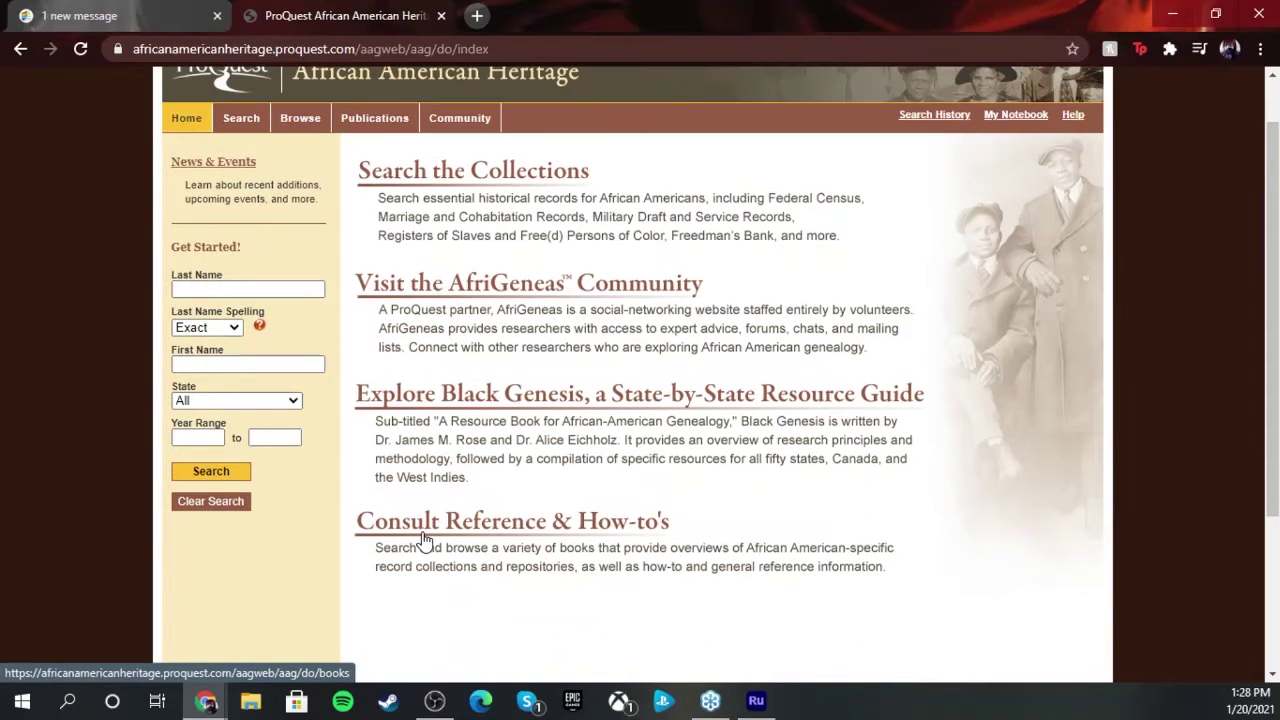
click(546, 532)
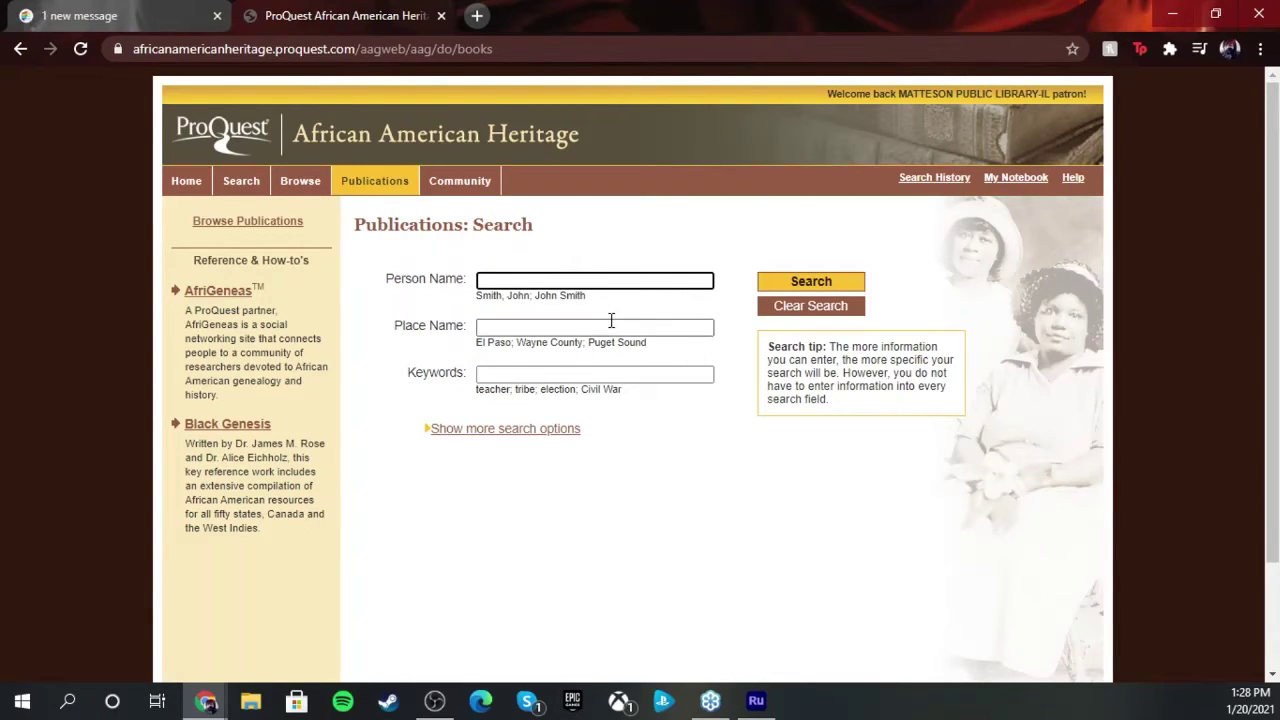
Open the AfriGeneas community page and review its list of featured areas
click(451, 194)
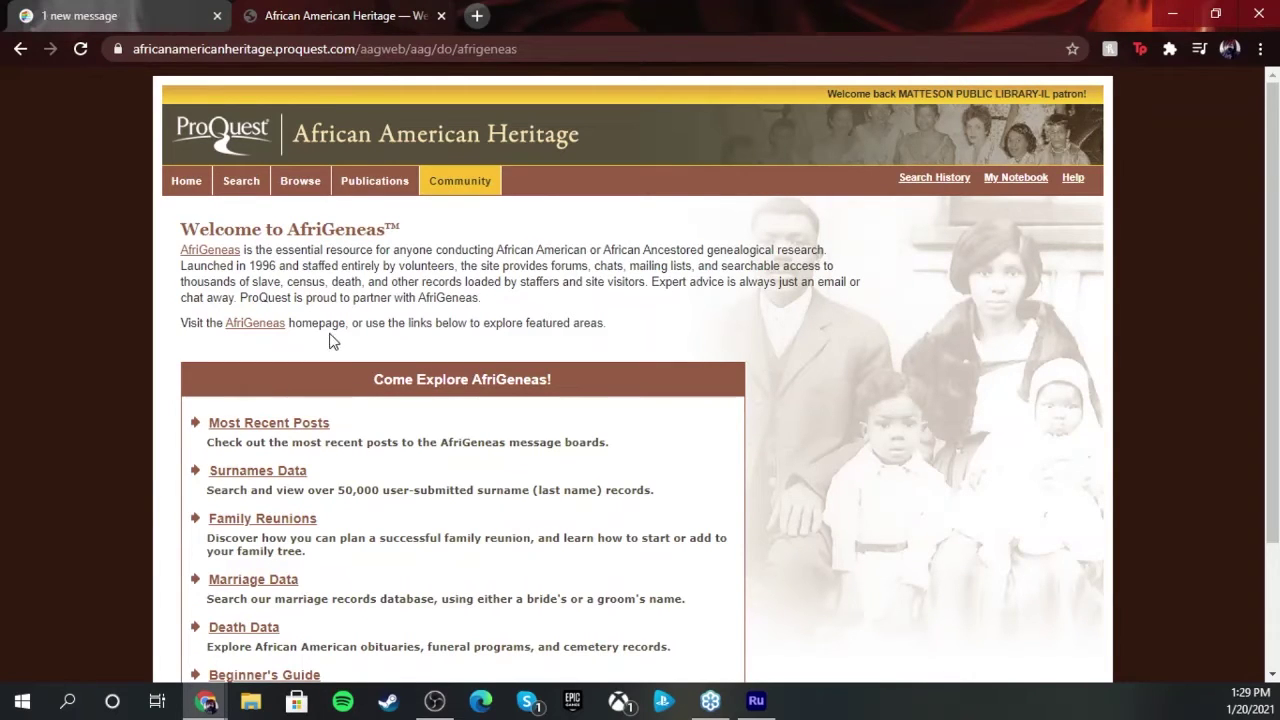
scroll(320, 594, down, 1)
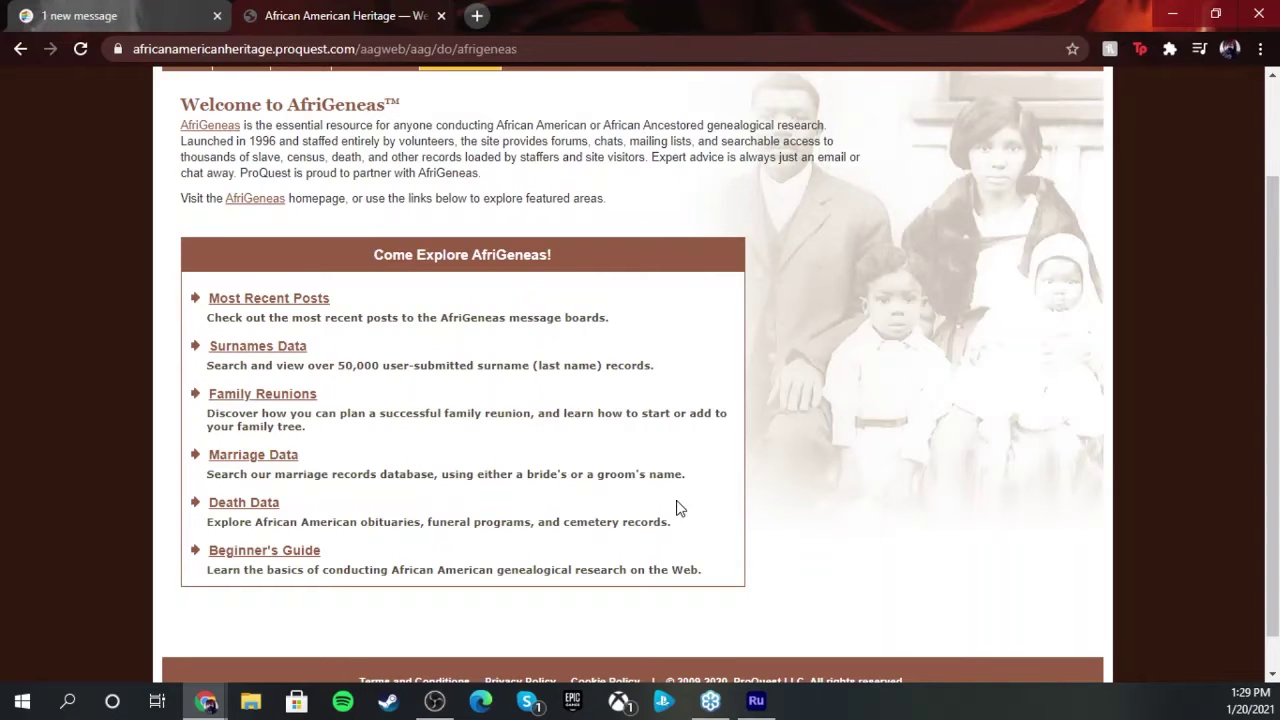
scroll(889, 520, up, 1)
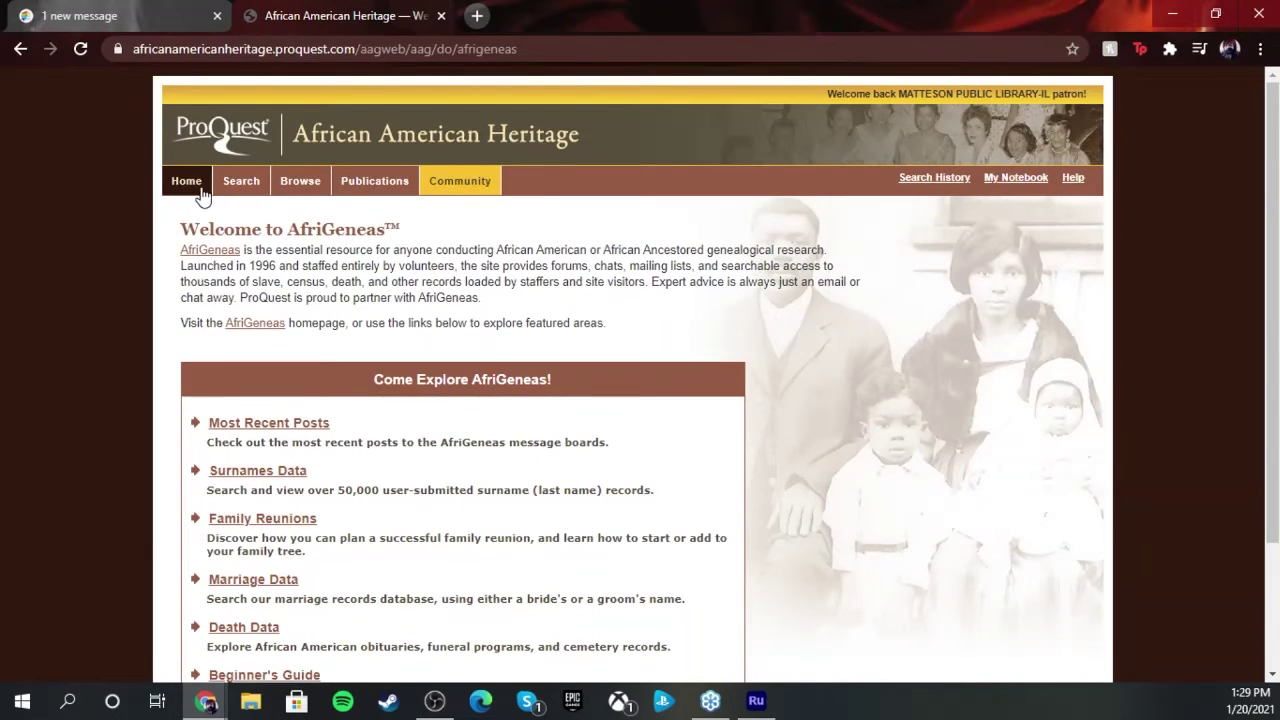
Return to the database's home page and open the Search the Collections form
click(192, 186)
click(425, 255)
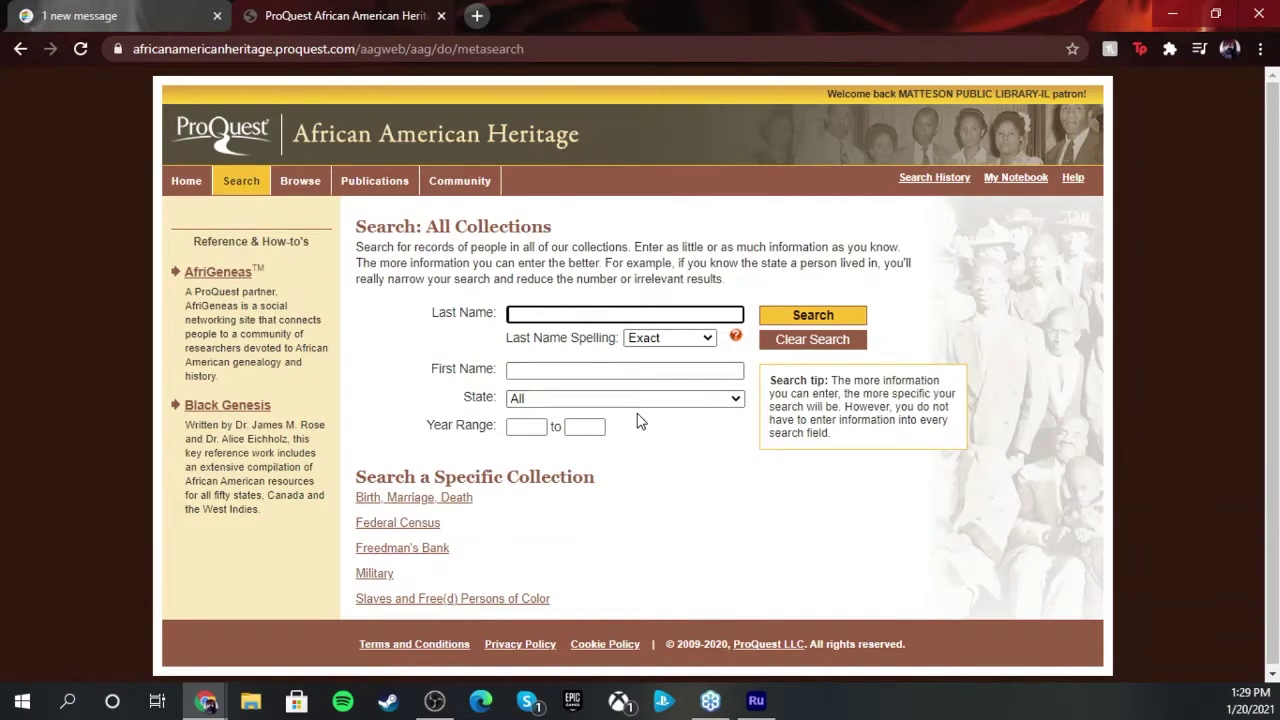
click(574, 314)
drag(576, 281, 586, 306)
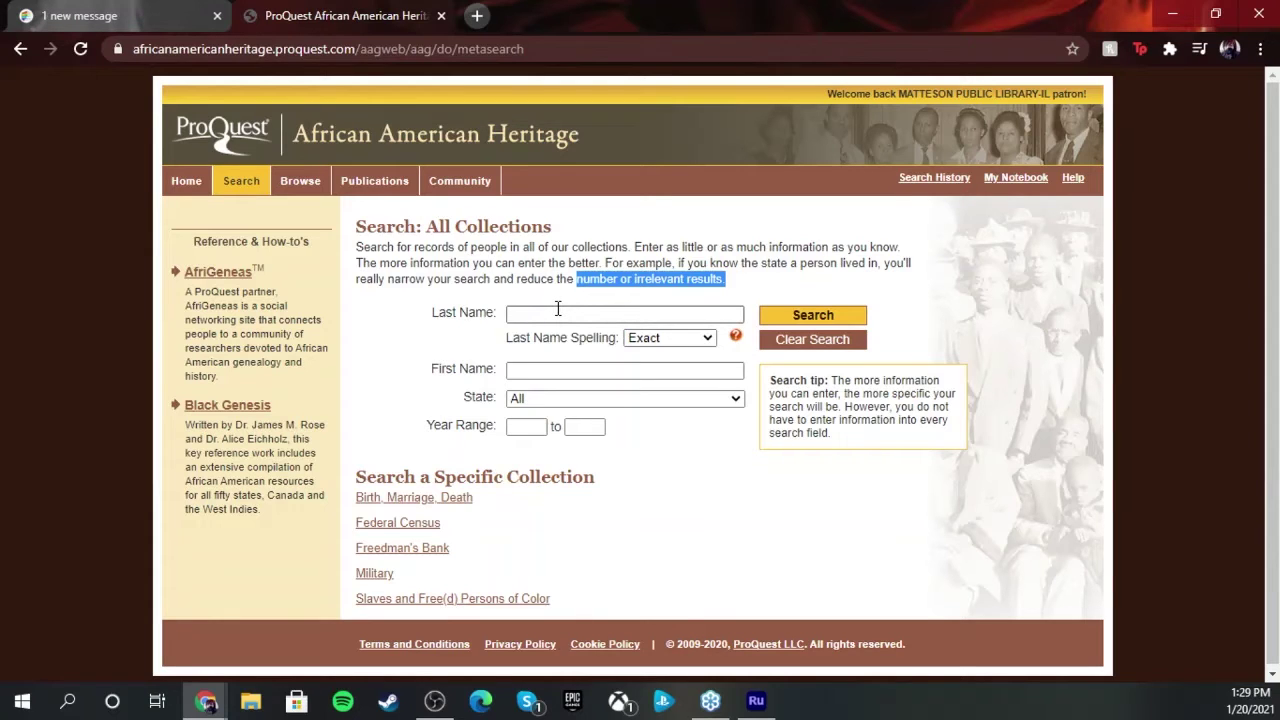
click(545, 252)
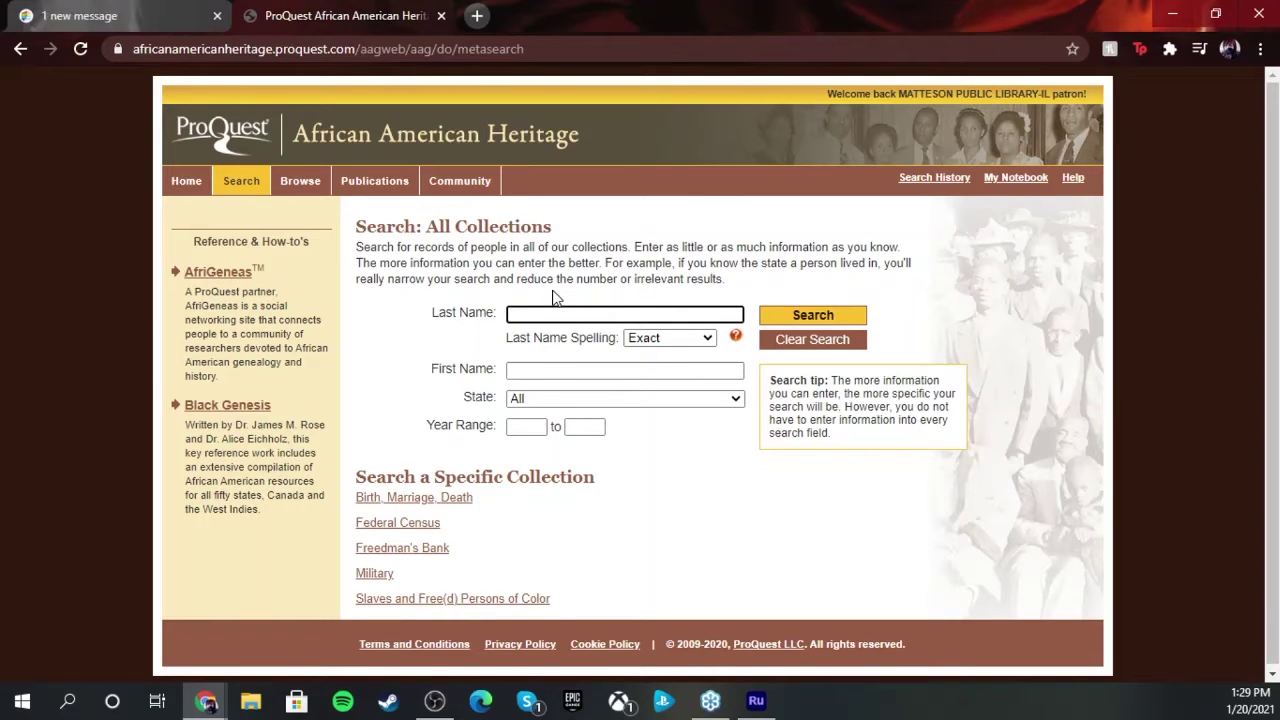
Enter the person's last name and first name and run the search across all collections
text(J)
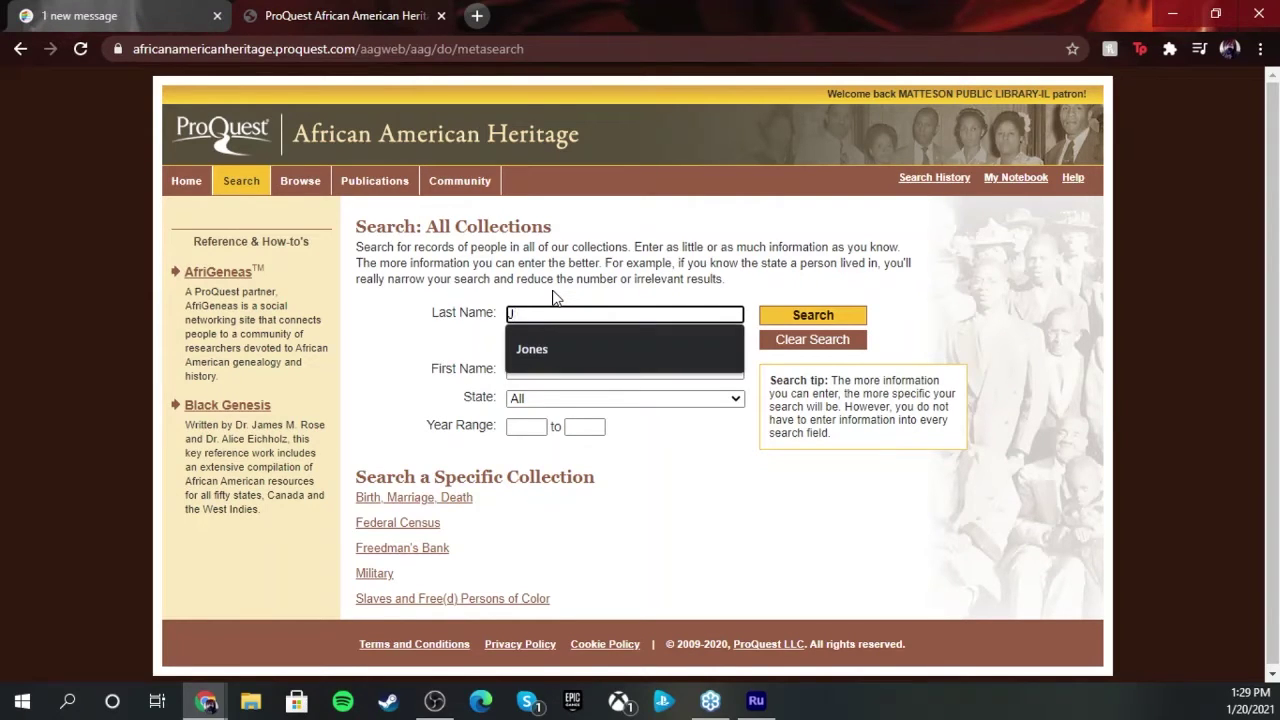
text(ones)
key(Tab)
key(Tab)
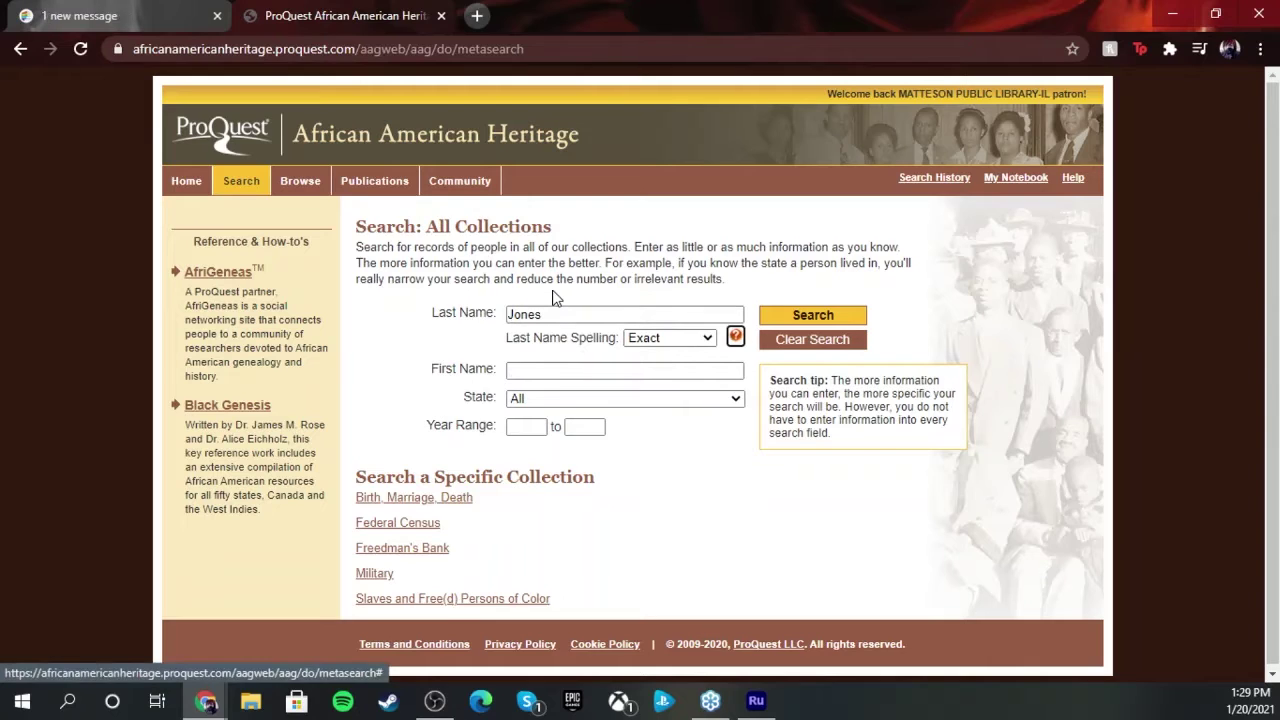
key(Tab)
text(Jacon)
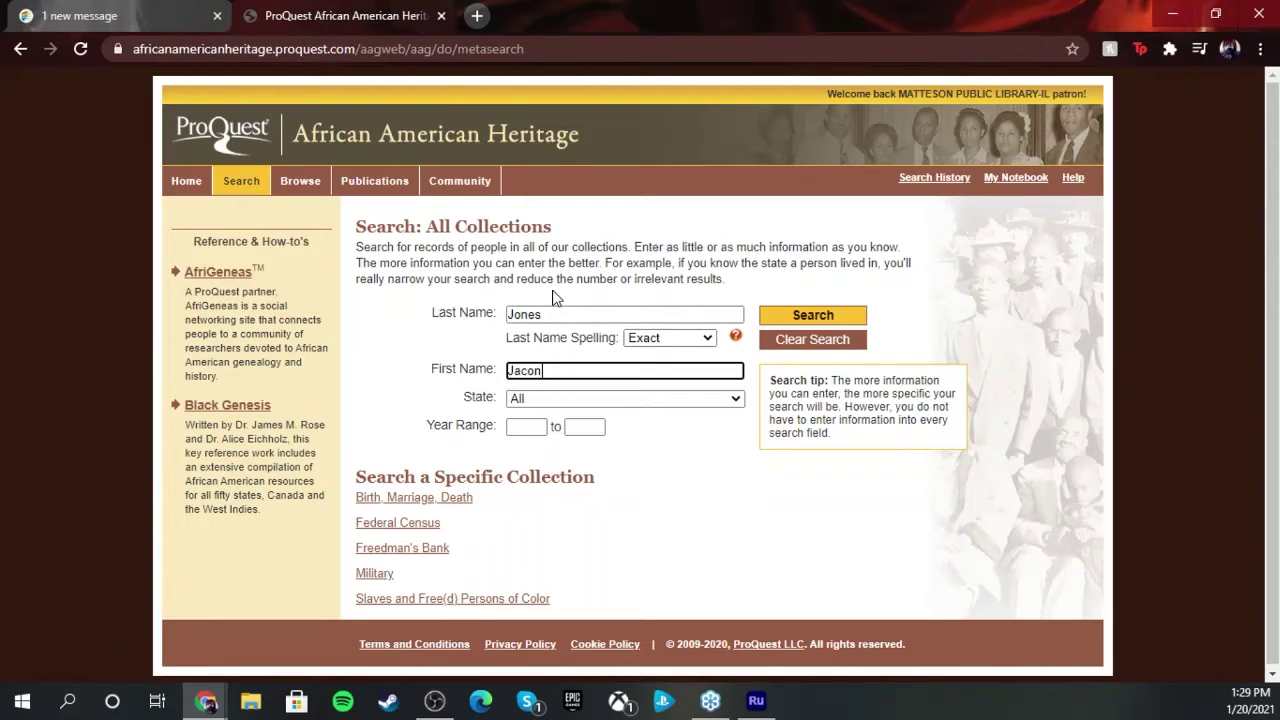
key(BackSpace)
text(b)
click(794, 318)
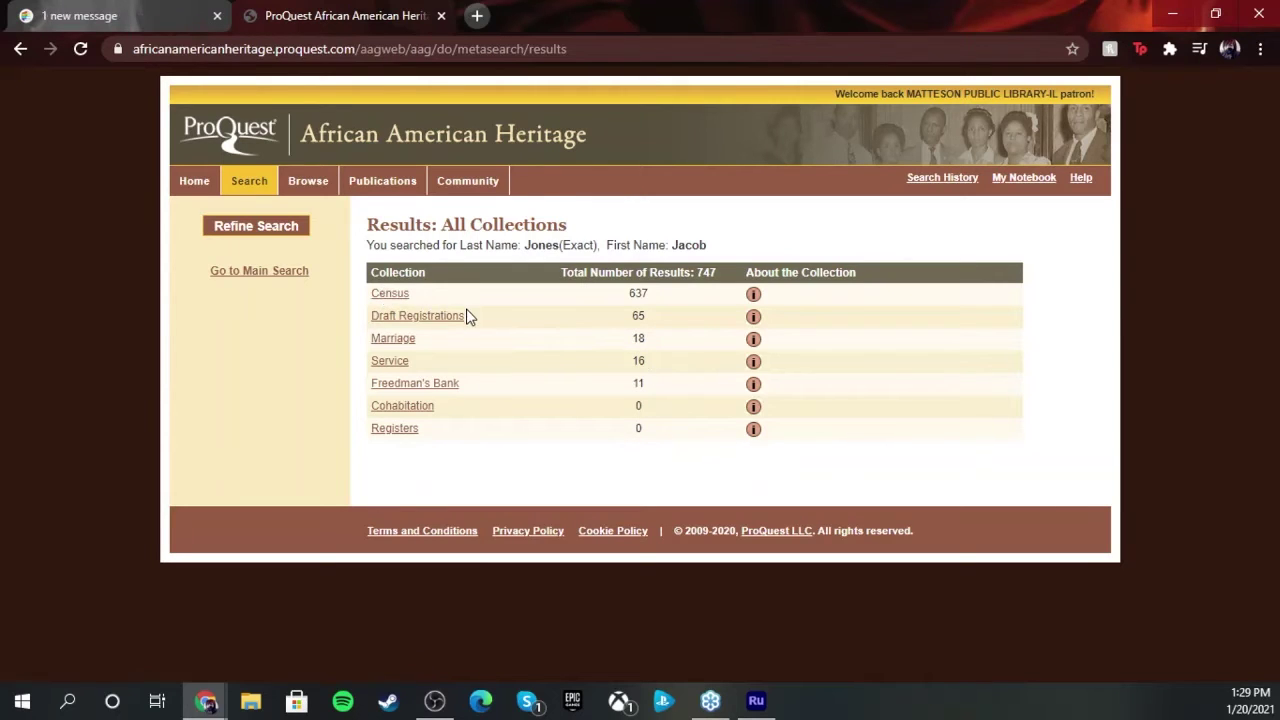
Open the South Carolina service record for the 33rd United States Colored Infantry and review its card image and transcription
click(390, 361)
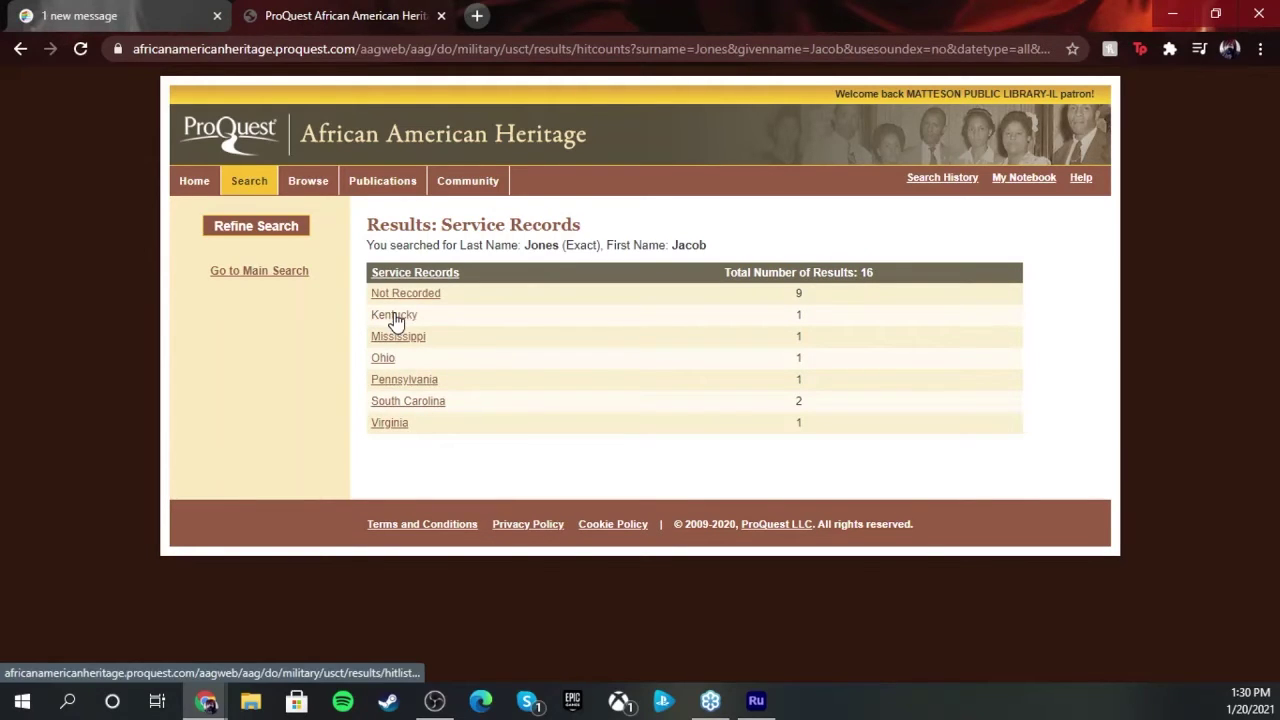
click(398, 404)
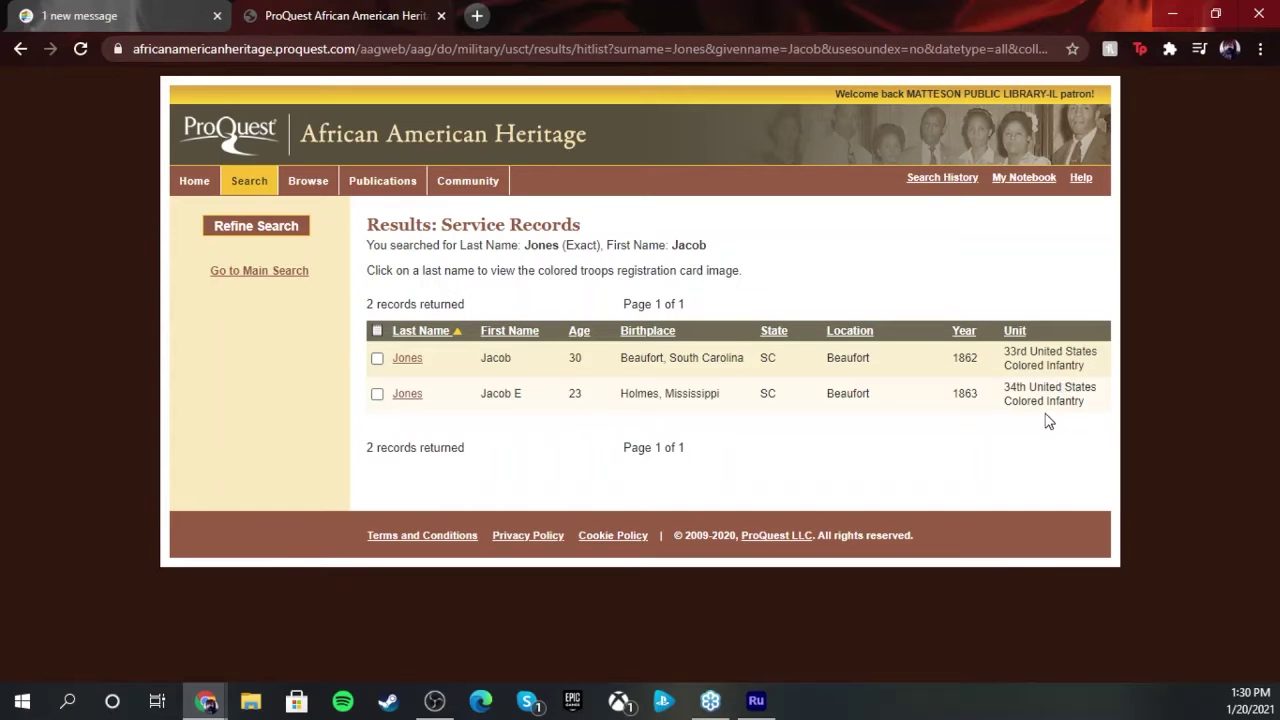
click(403, 363)
scroll(651, 420, down, 4)
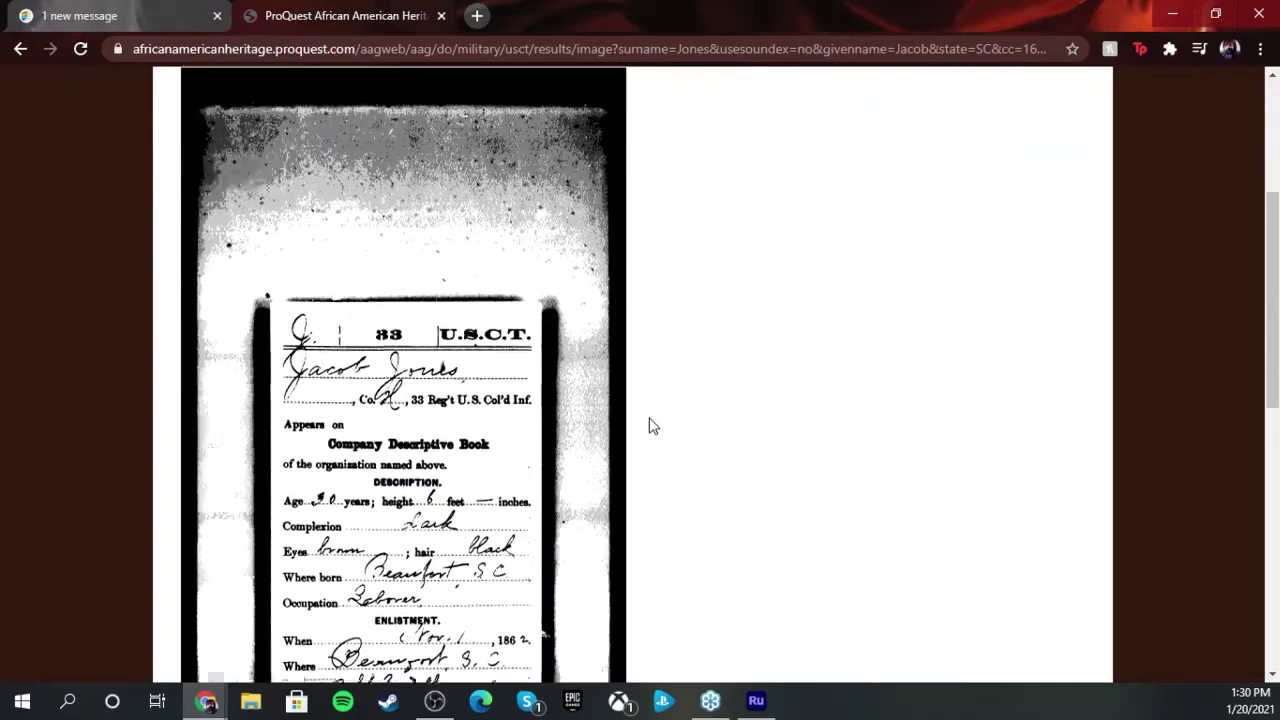
scroll(500, 570, down, 2)
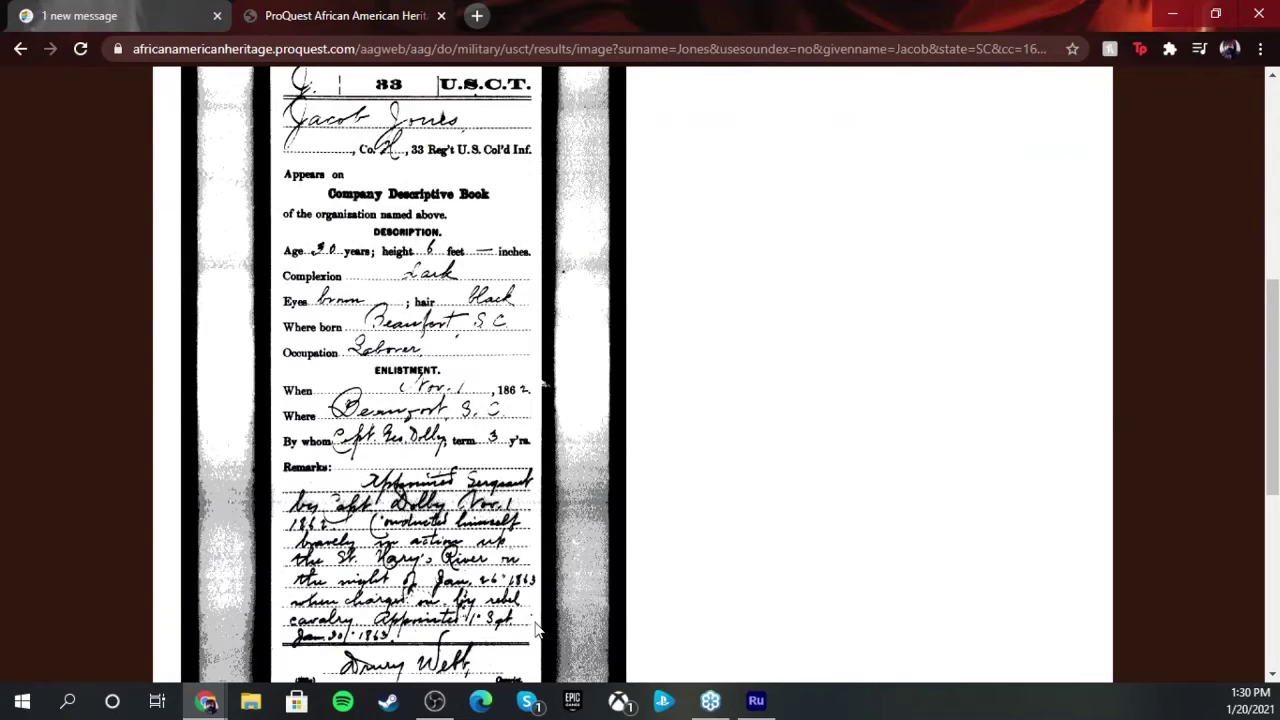
scroll(536, 628, down, 2)
scroll(556, 624, down, 3)
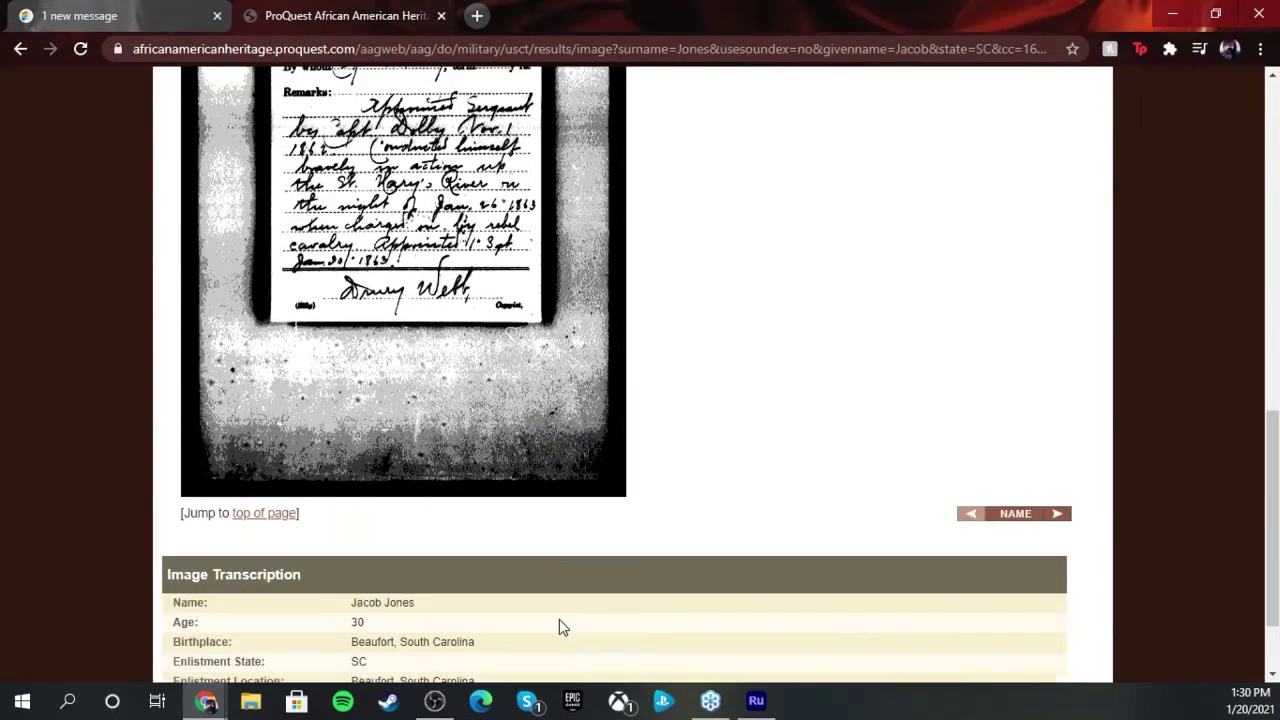
scroll(650, 628, down, 2)
scroll(661, 625, up, 13)
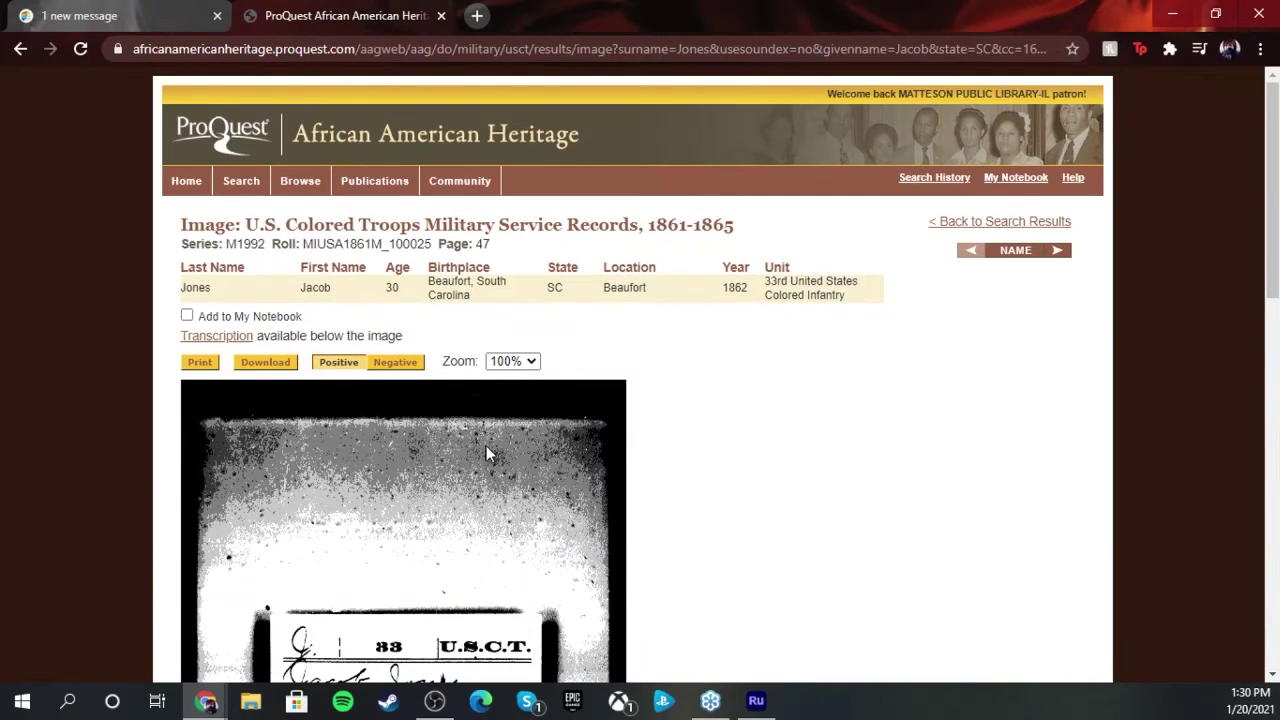
Go back to the all-collections results and open the Marriage collection's results
click(18, 49)
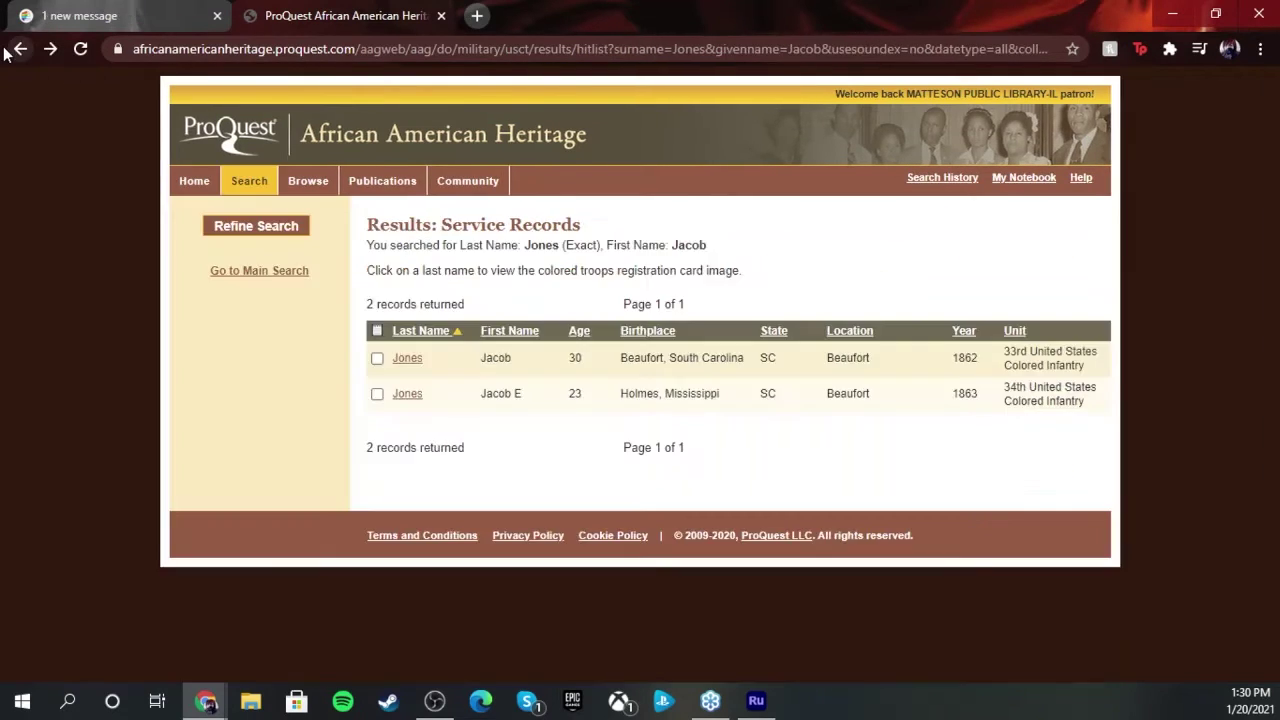
click(18, 49)
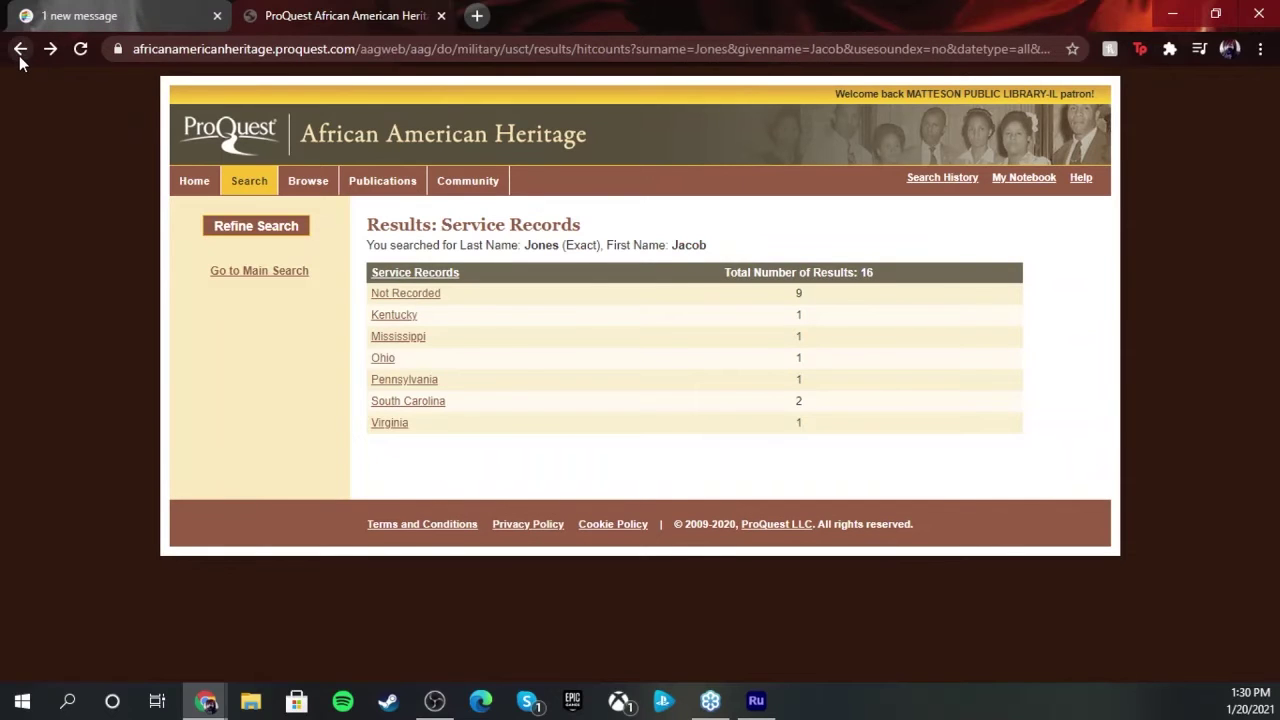
click(19, 50)
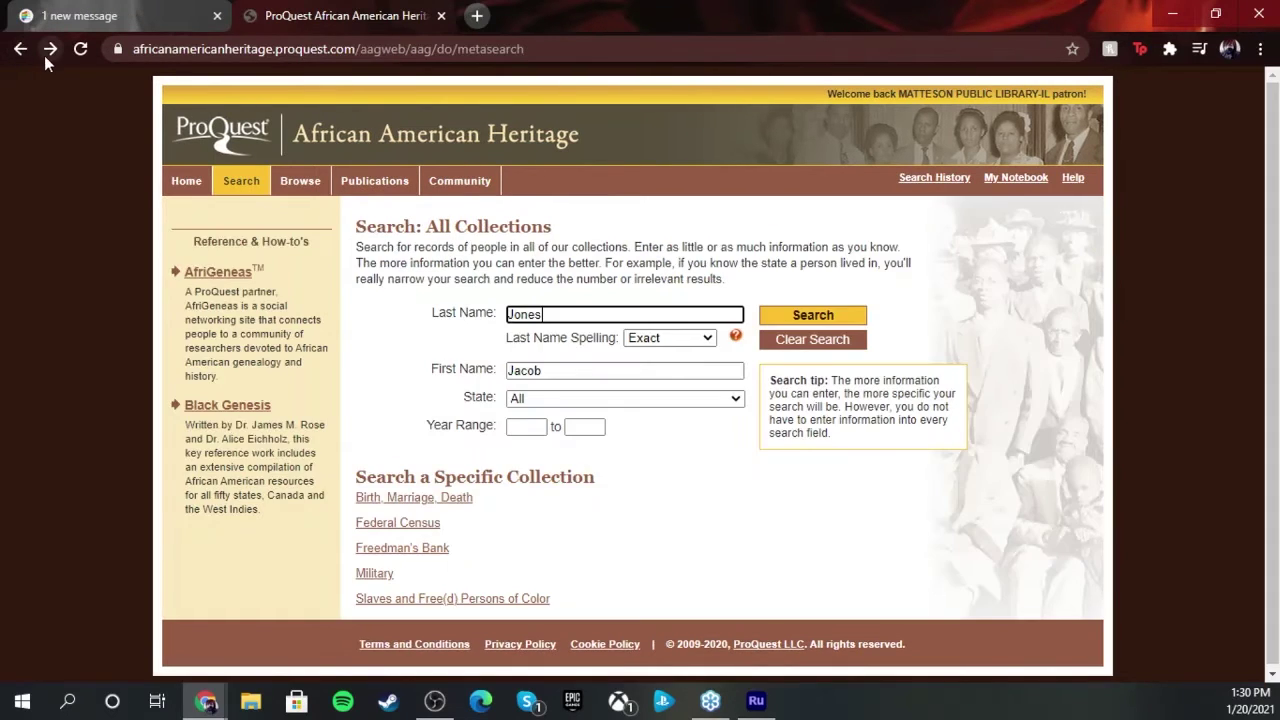
click(48, 50)
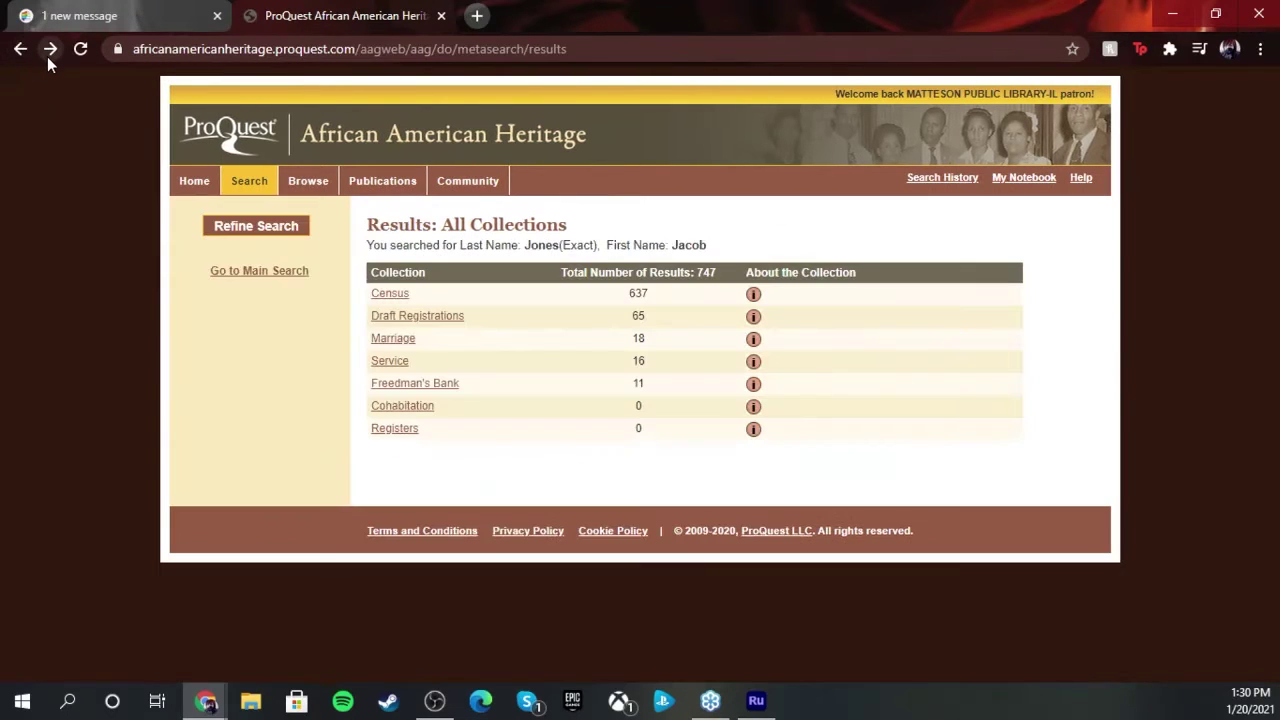
click(387, 338)
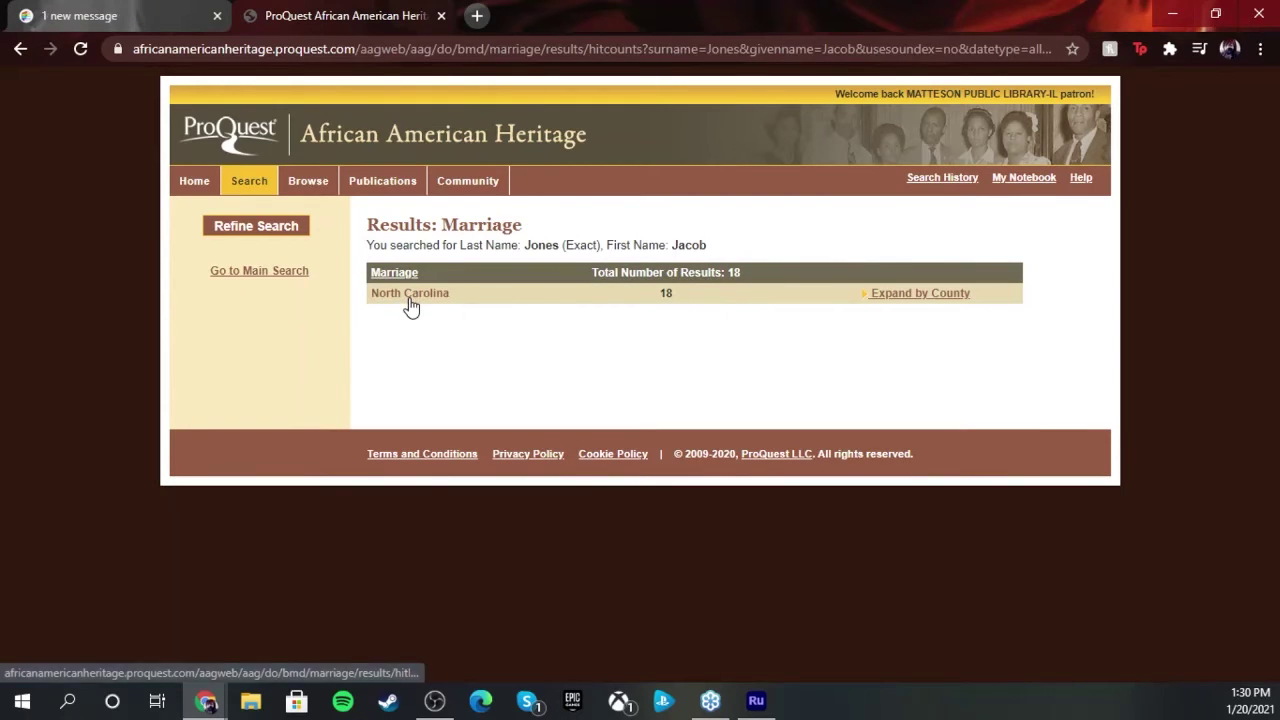
Open the North Carolina marriage results and review the register image of an 1857 Wake County record
click(409, 298)
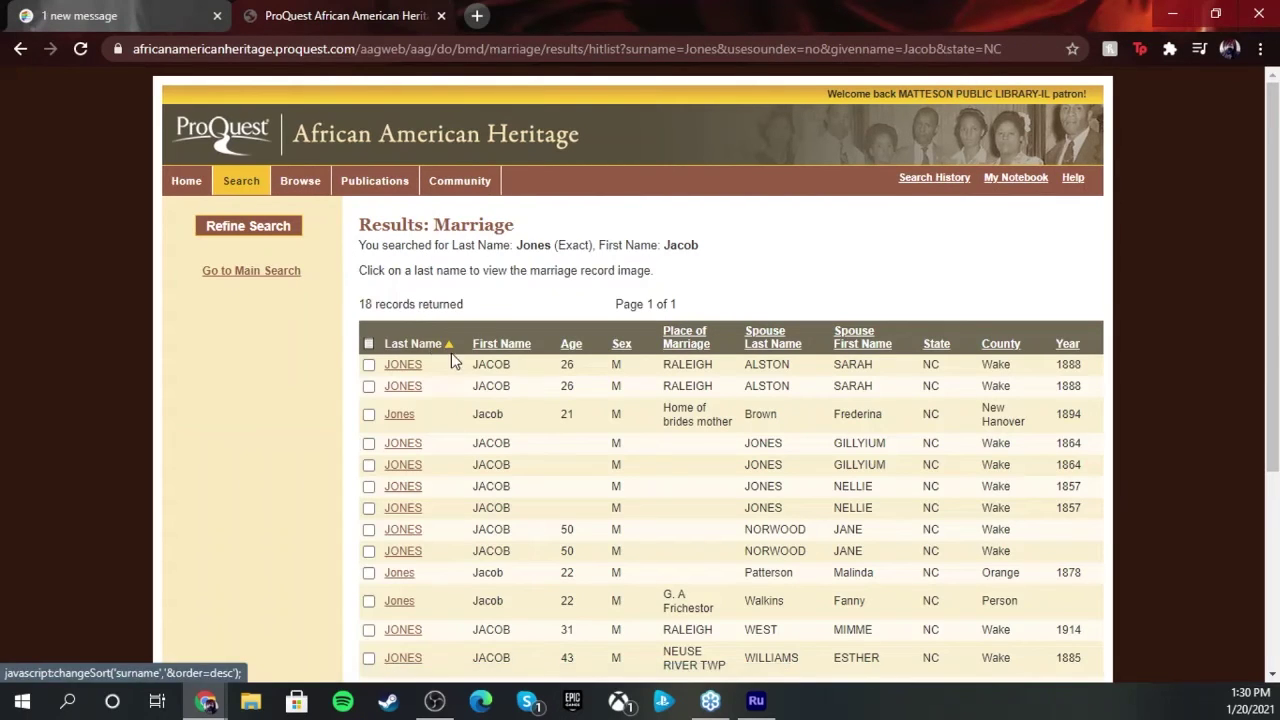
scroll(670, 382, down, 1)
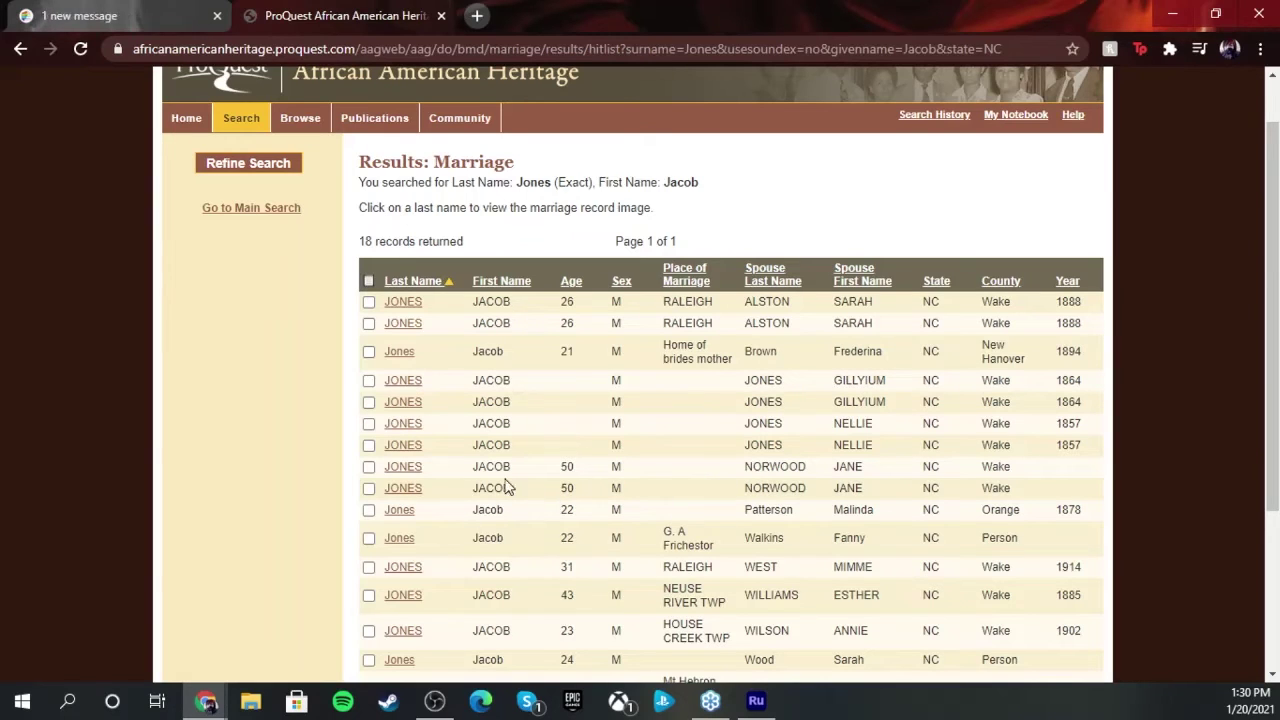
click(397, 447)
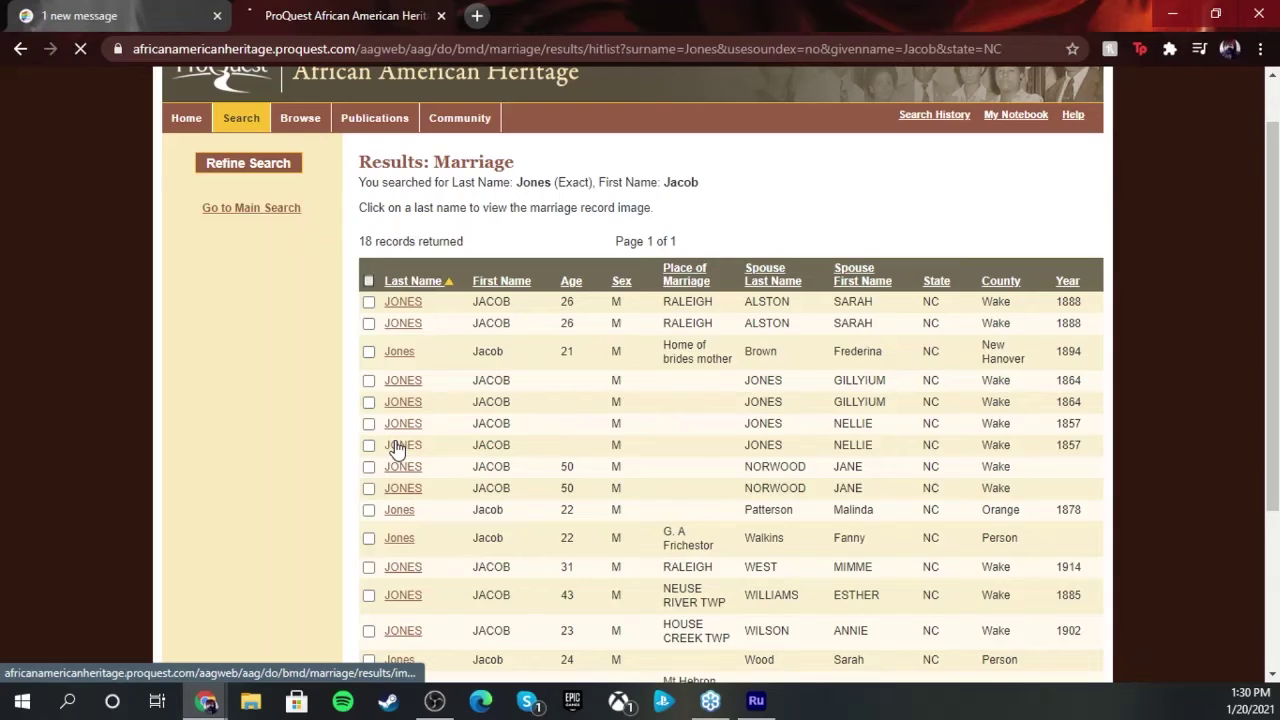
scroll(398, 447, down, 9)
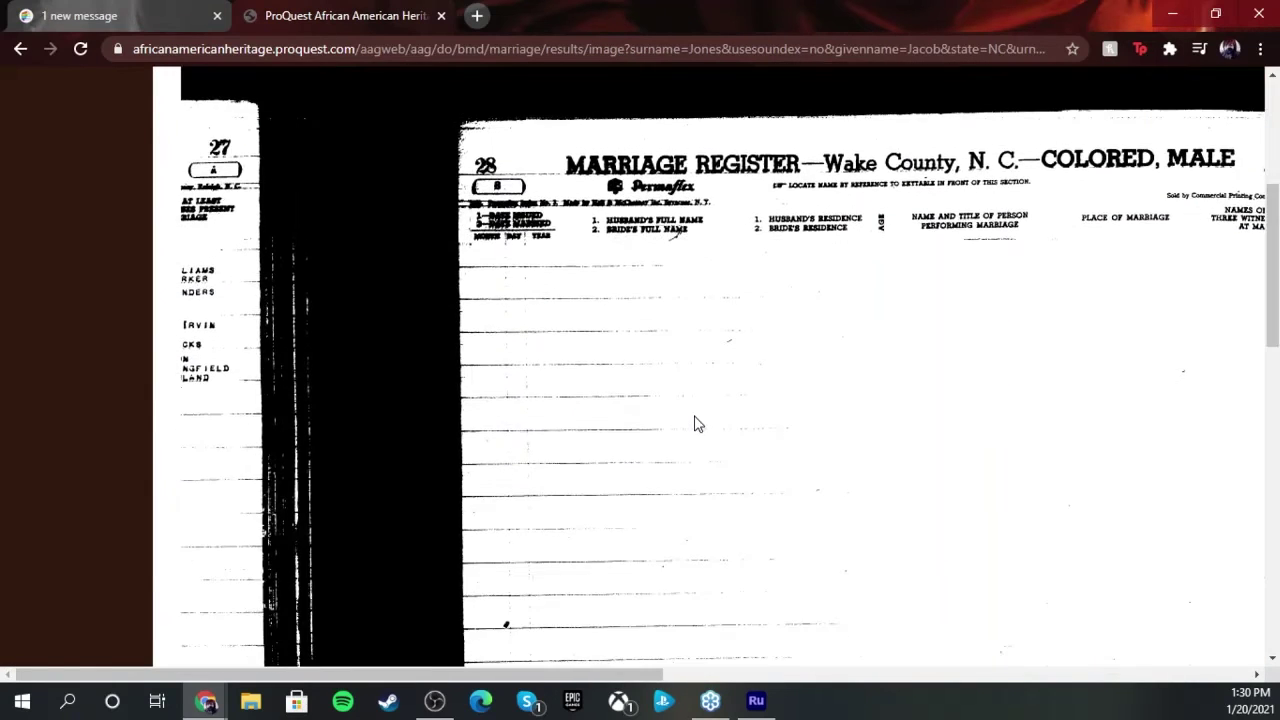
scroll(703, 438, down, 3)
scroll(703, 437, up, 12)
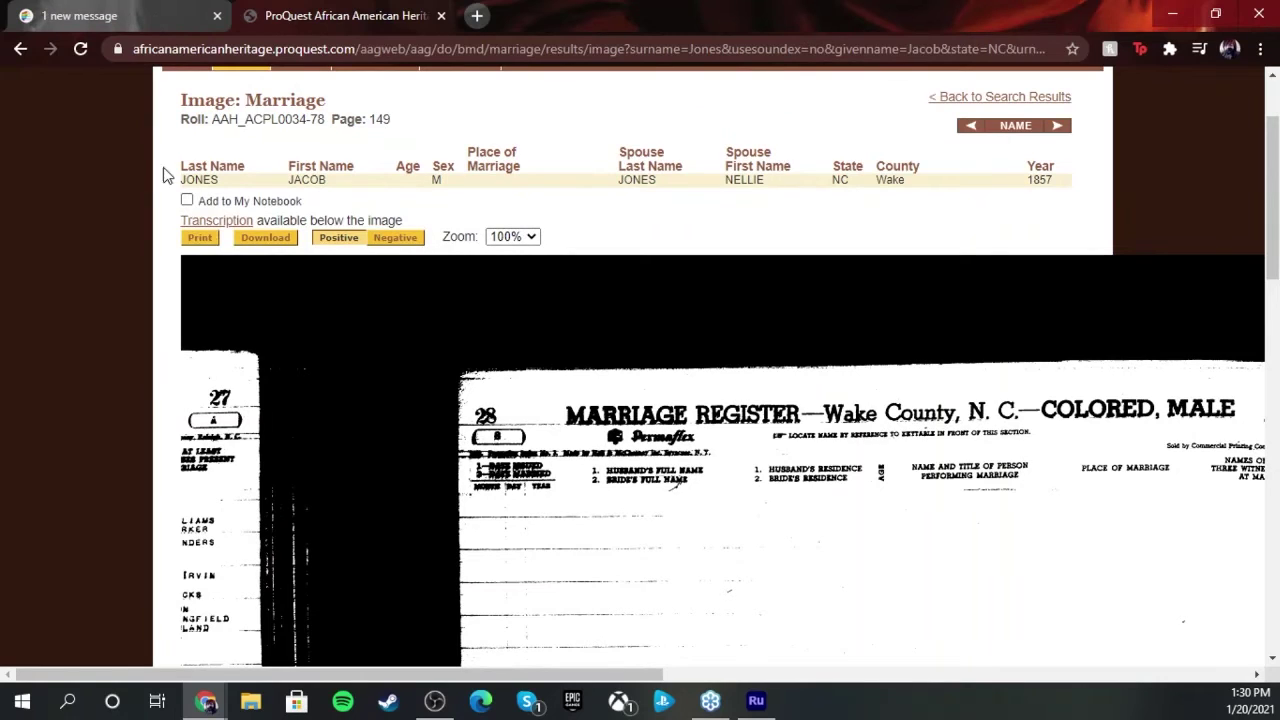
Return to the North Carolina marriage list and review the register page for the 1902 House Creek Twp record
click(16, 50)
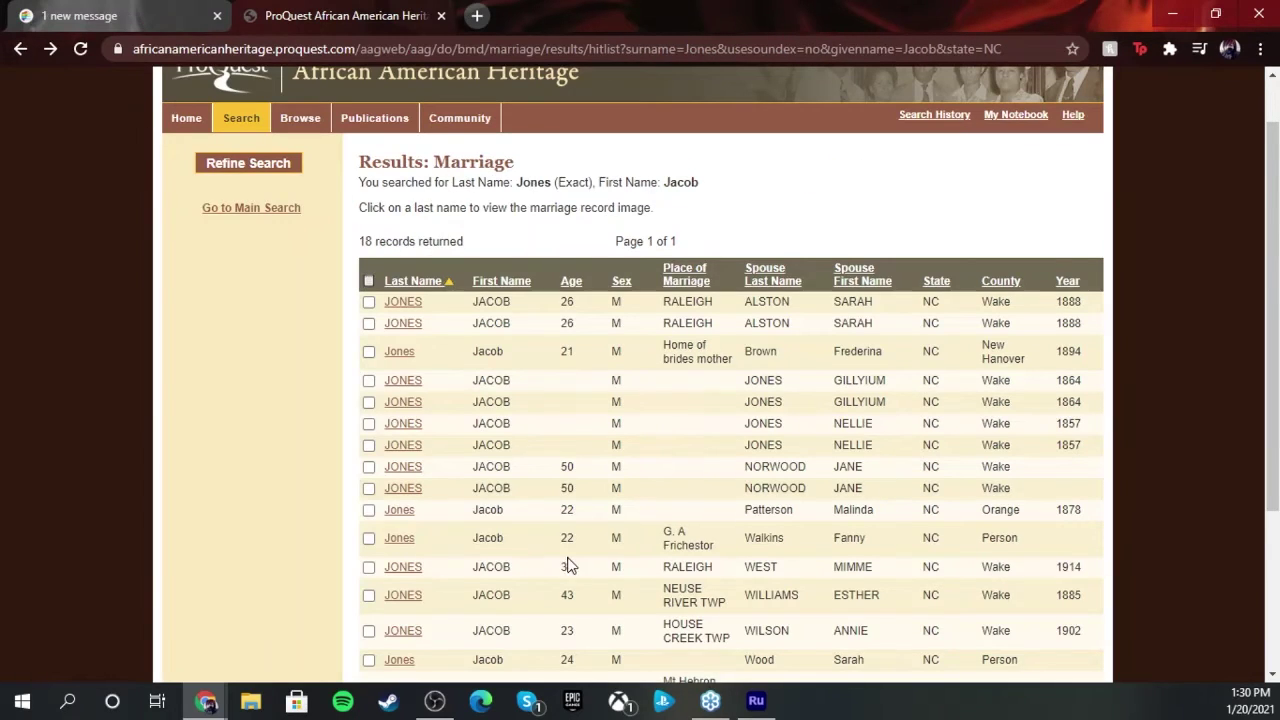
scroll(568, 565, down, 1)
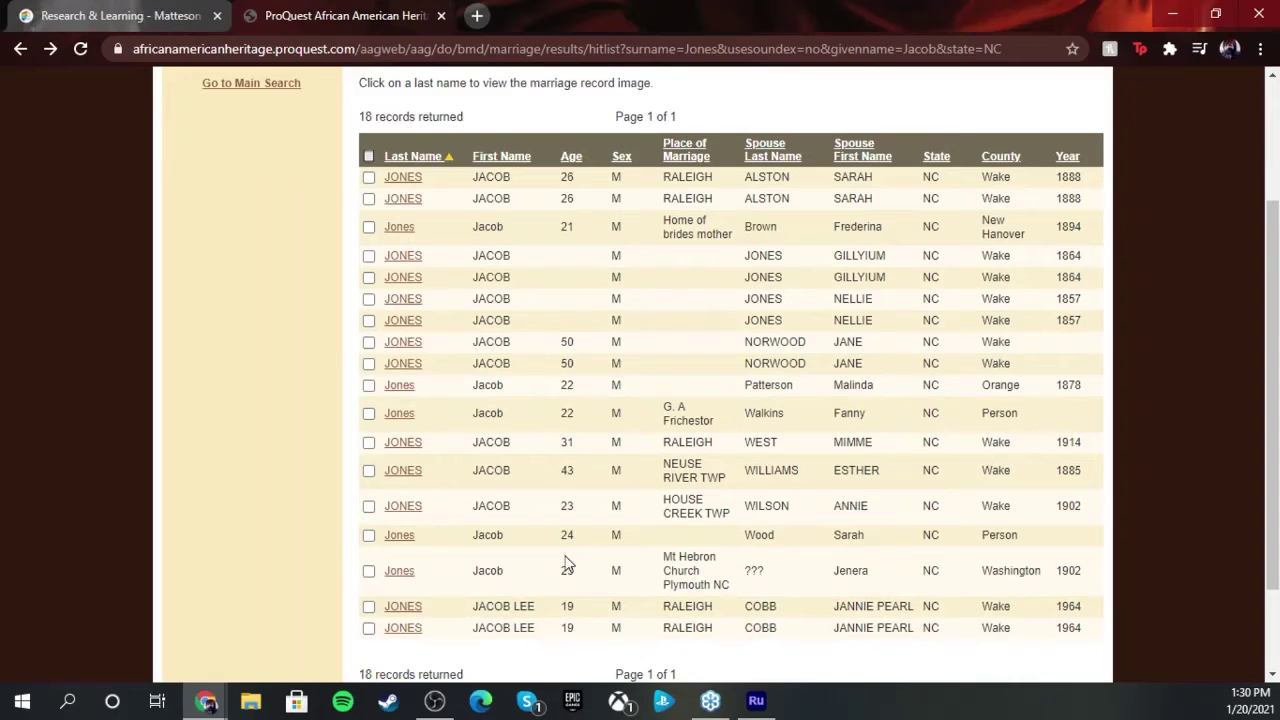
click(405, 508)
scroll(407, 513, down, 3)
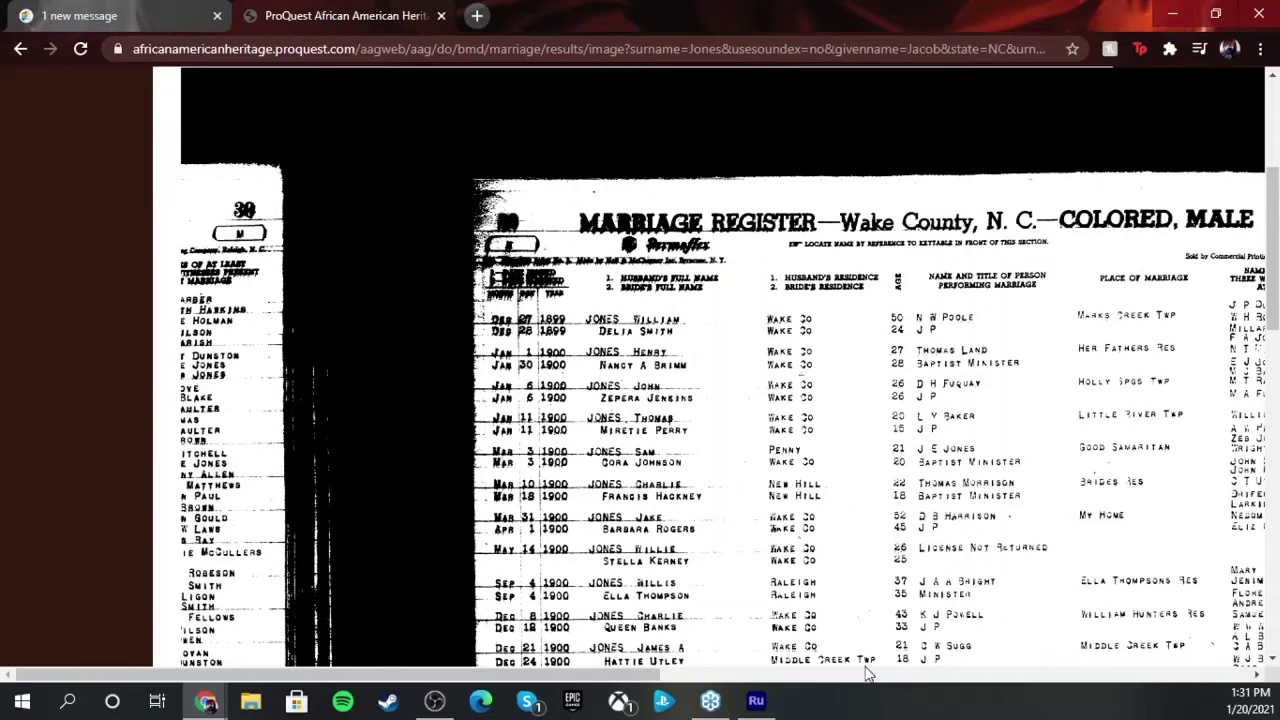
scroll(968, 487, down, 1)
scroll(968, 487, down, 2)
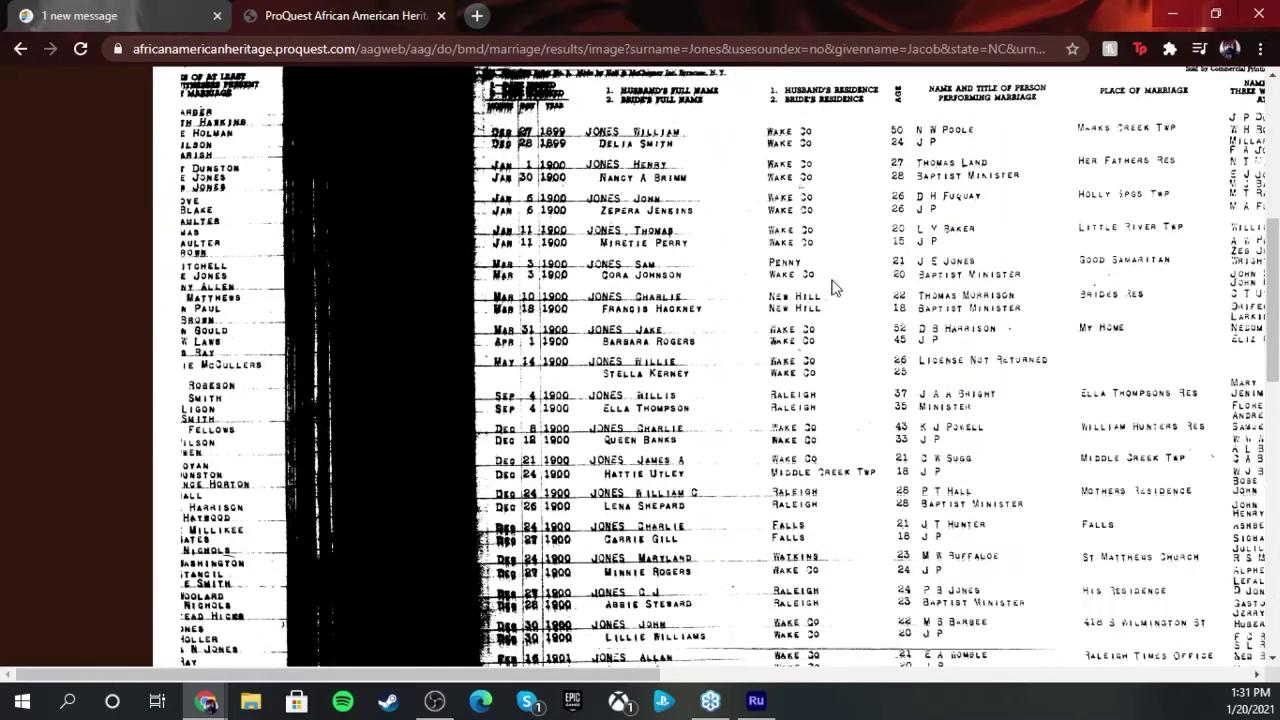
scroll(560, 250, down, 2)
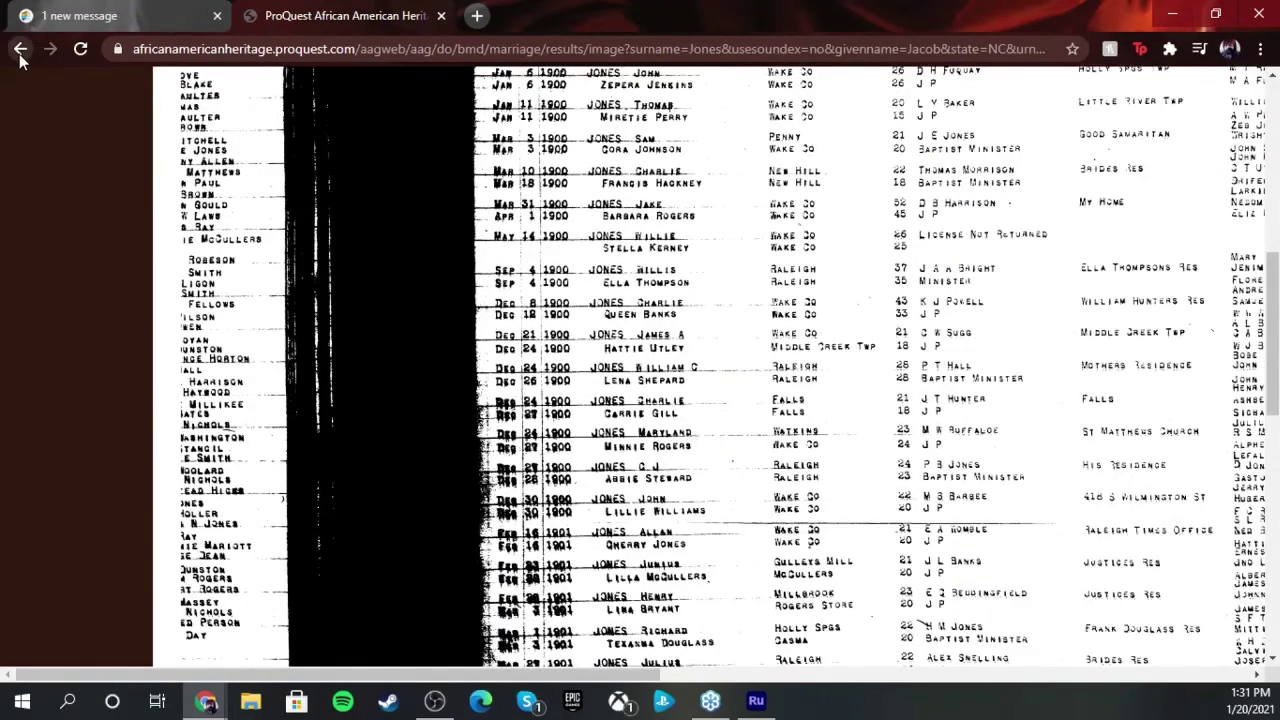
Go back to the all-collections results and view the 1917-18 Suffolk County card in the Massachusetts draft registrations
click(19, 54)
click(19, 54)
click(19, 54)
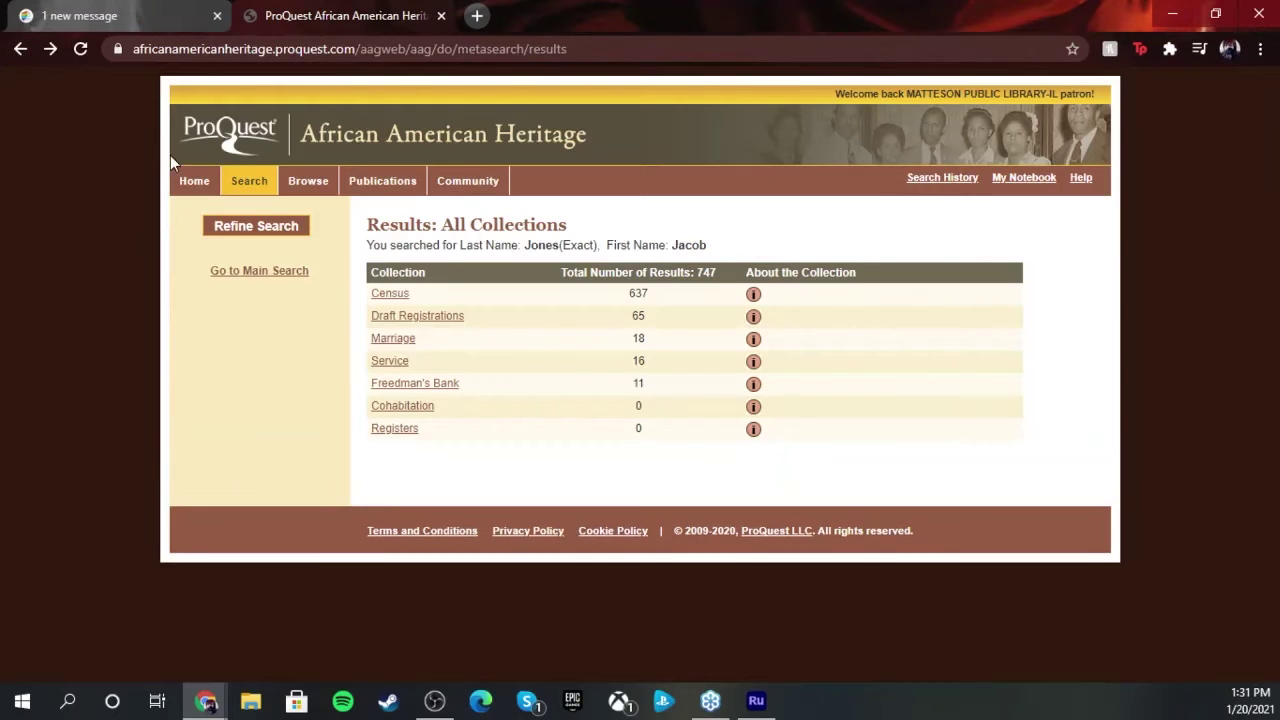
click(413, 316)
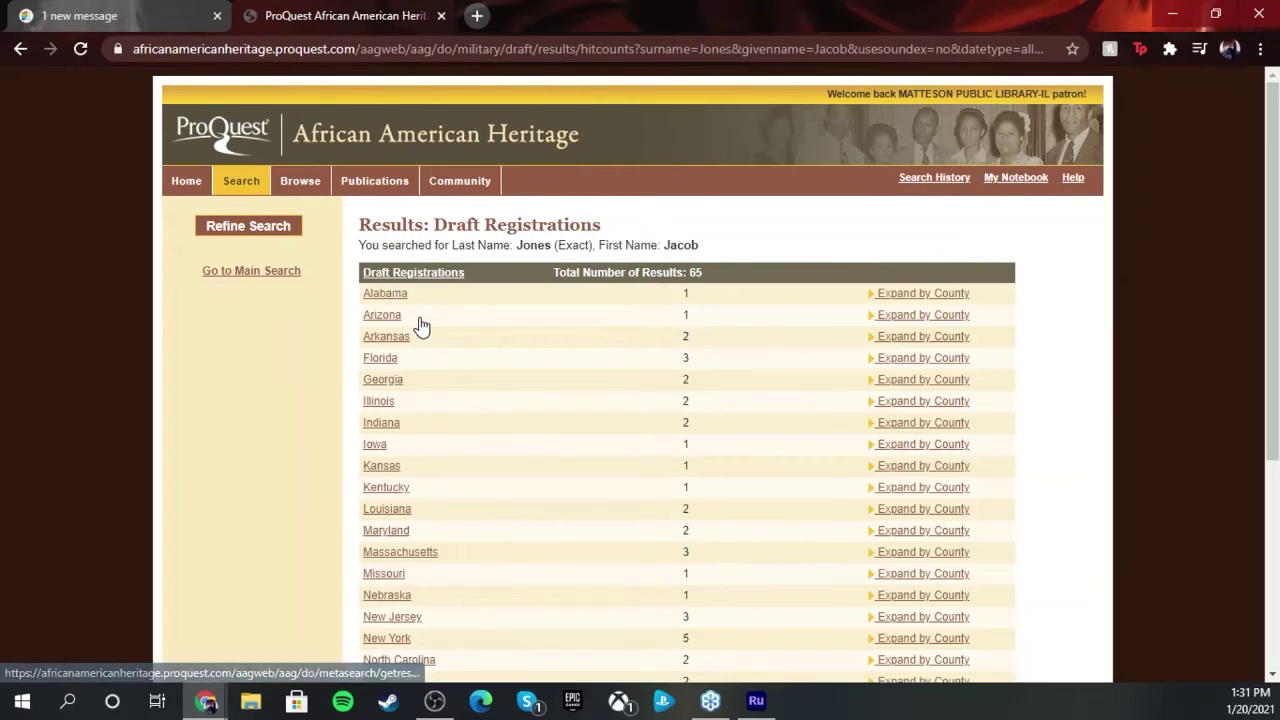
click(400, 563)
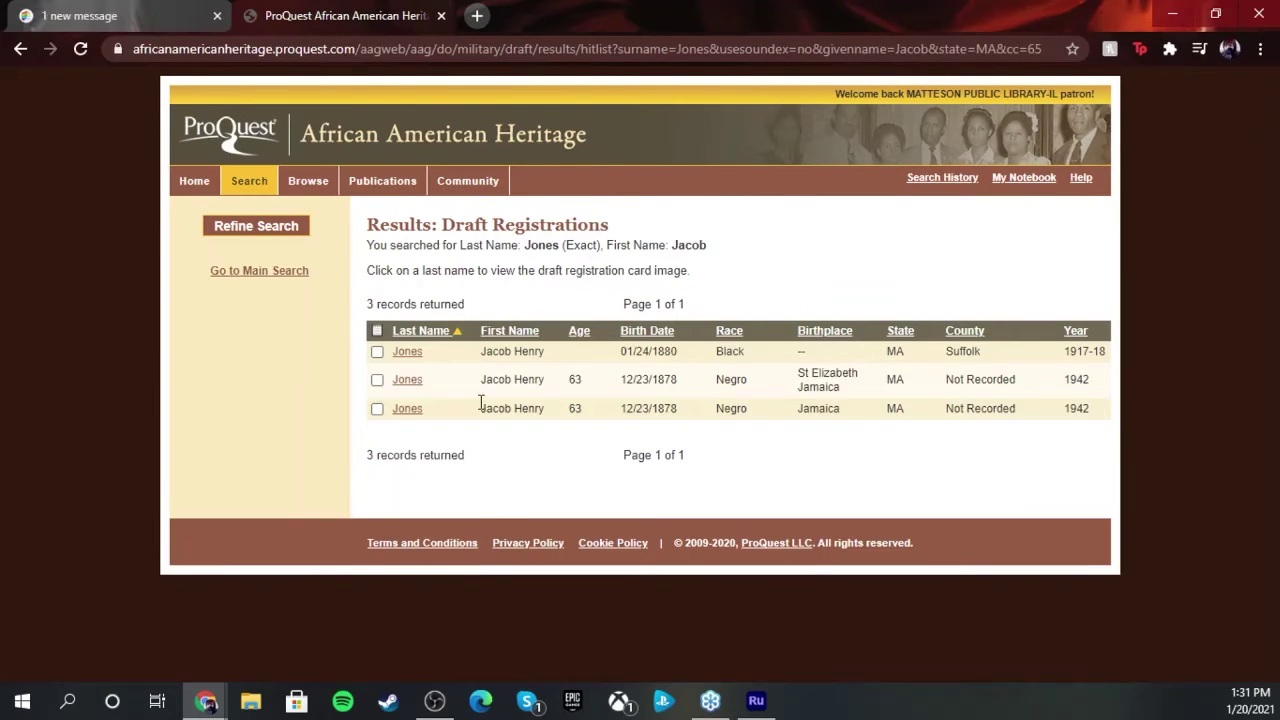
click(405, 354)
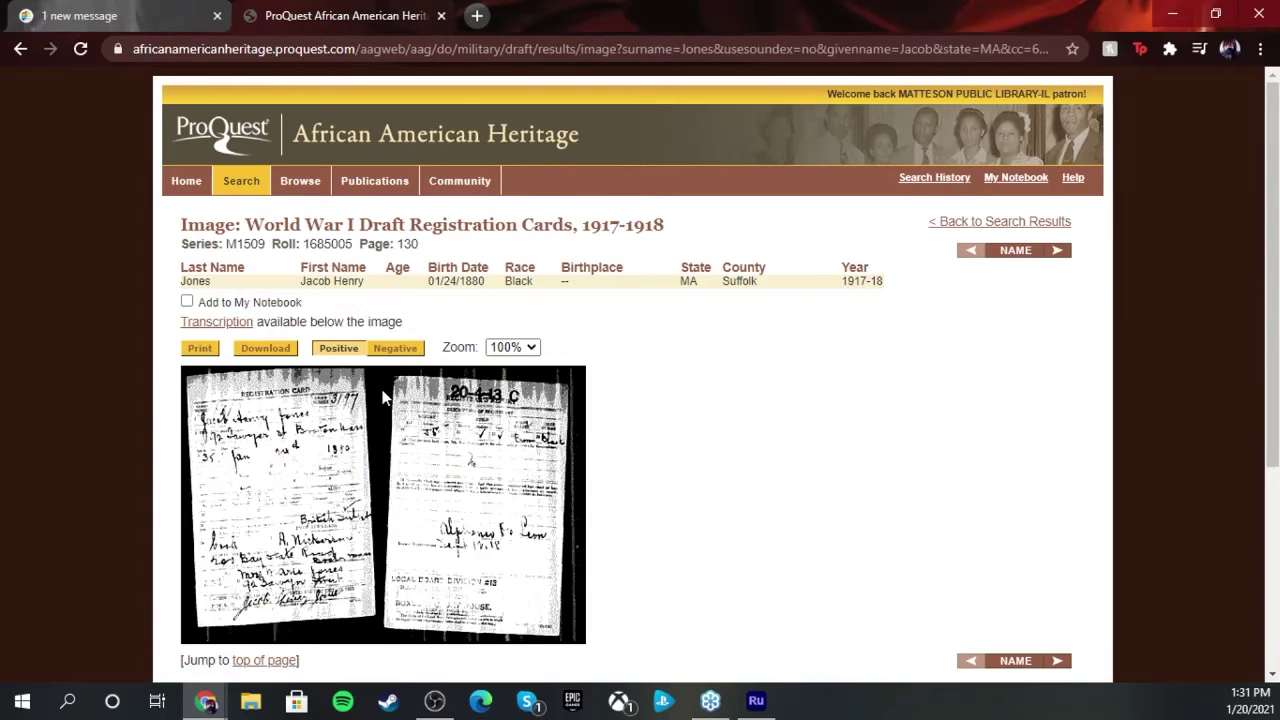
Leave the draft card and open the Search the Collections form from the database's home page
click(20, 49)
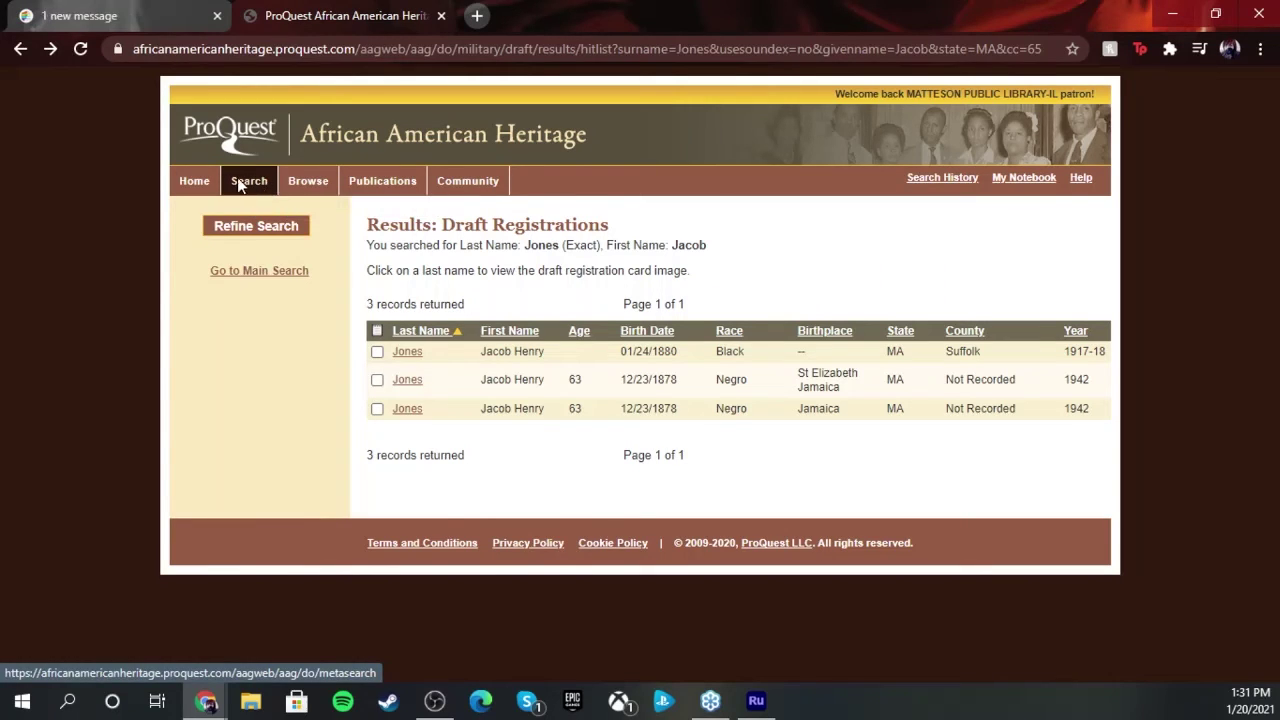
click(200, 180)
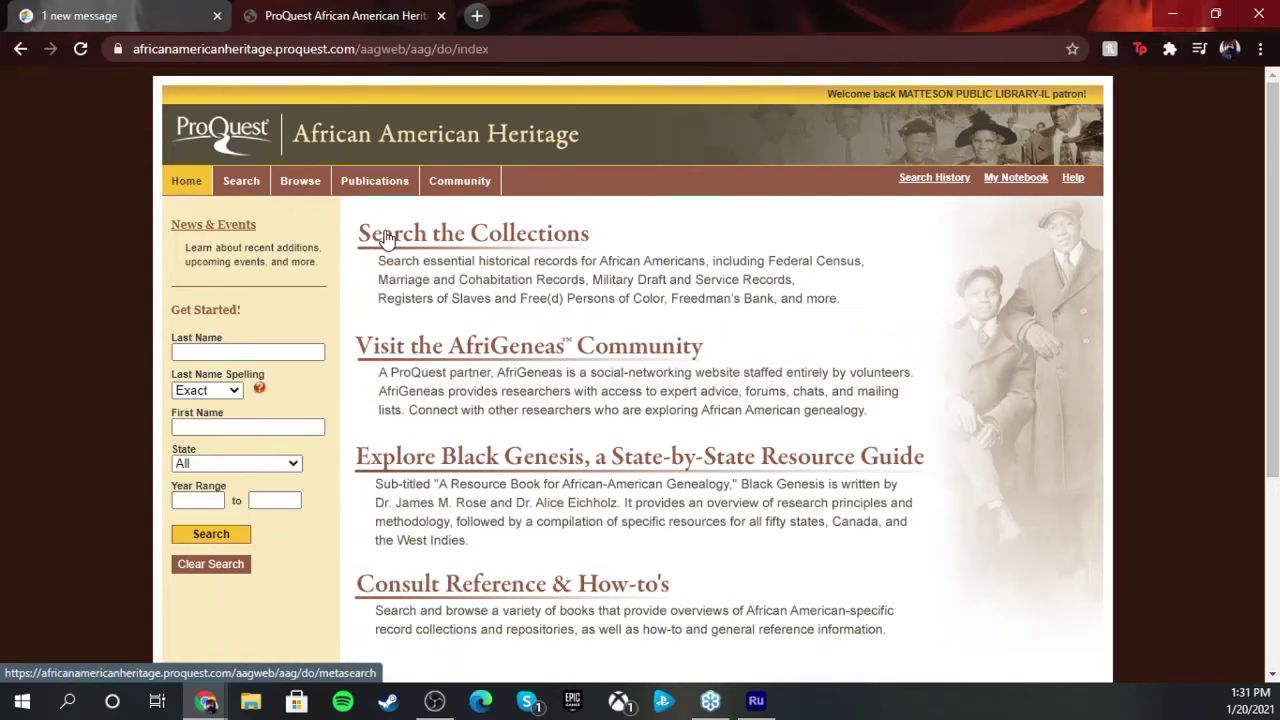
click(383, 237)
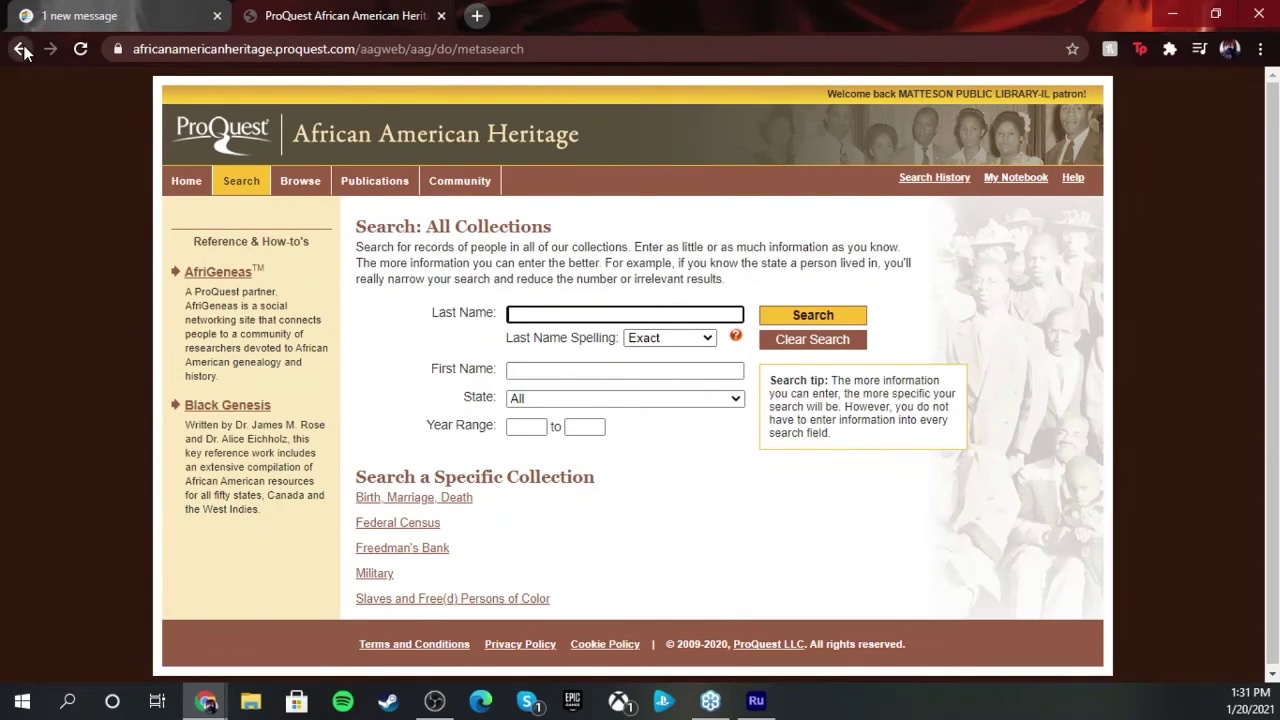
Go back to the all-collections results, revisiting the filled-in search form for the person's name
click(21, 49)
click(21, 49)
click(21, 49)
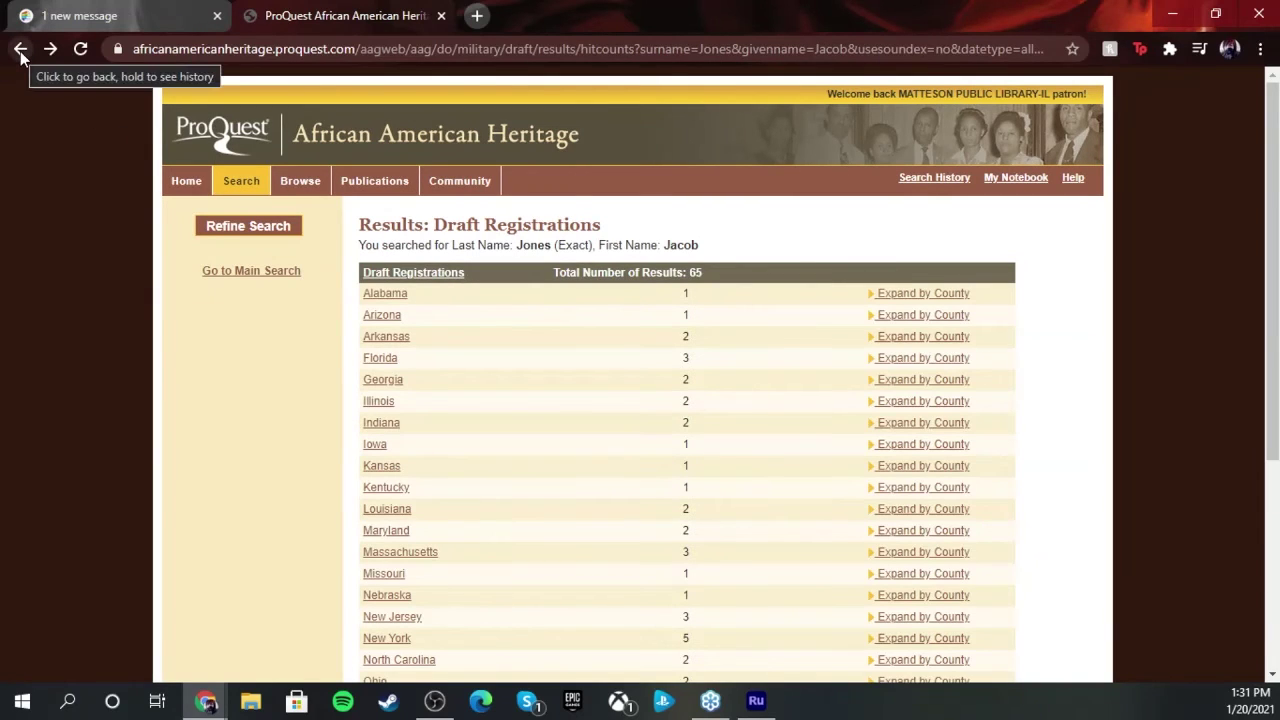
click(21, 49)
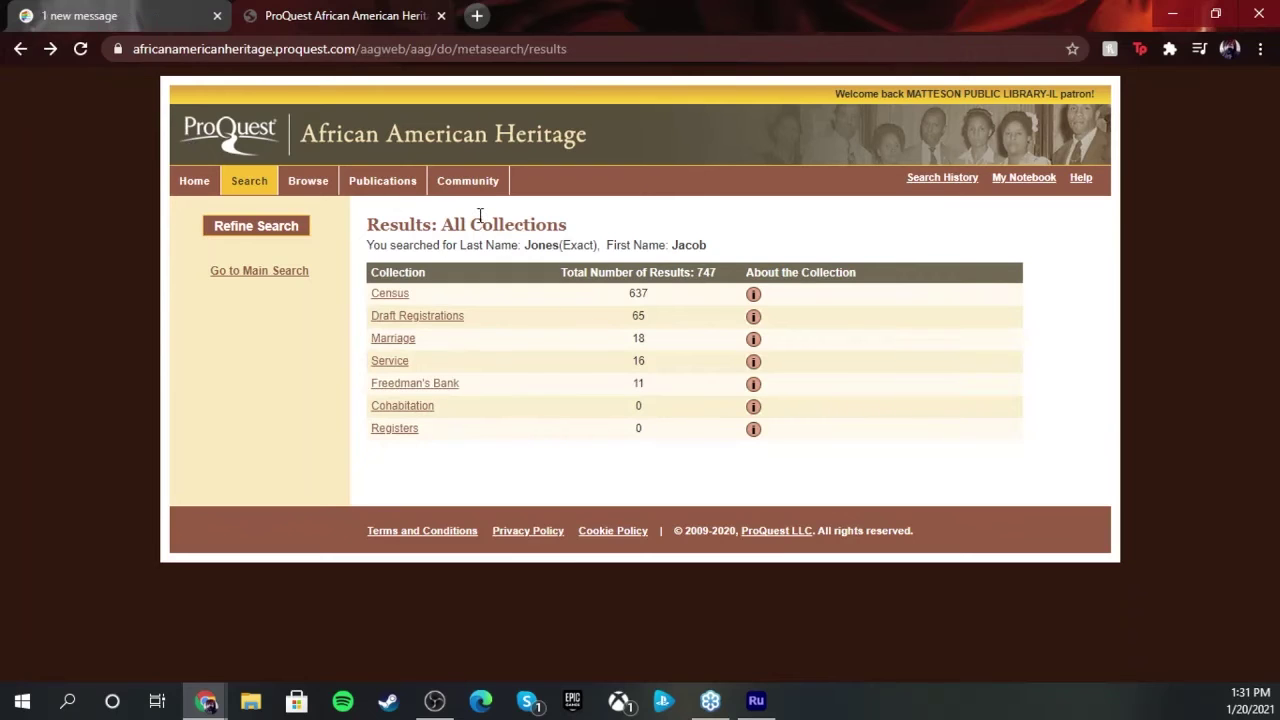
click(20, 48)
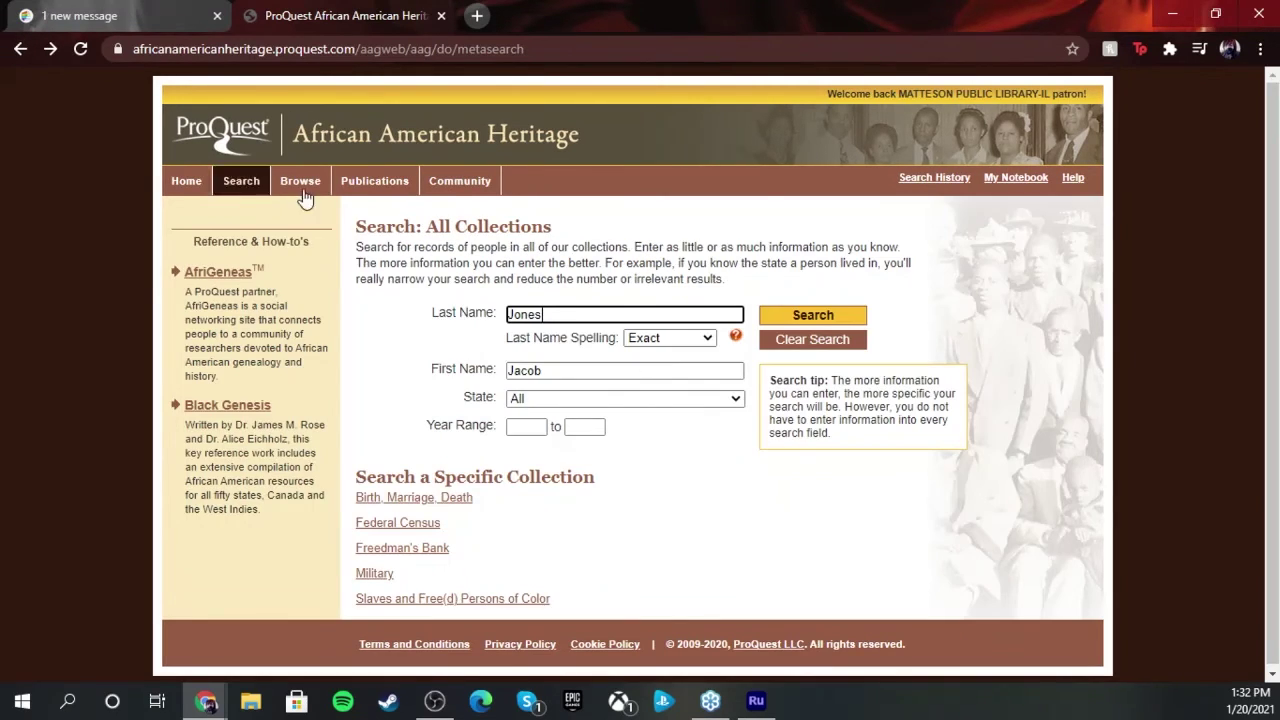
click(47, 50)
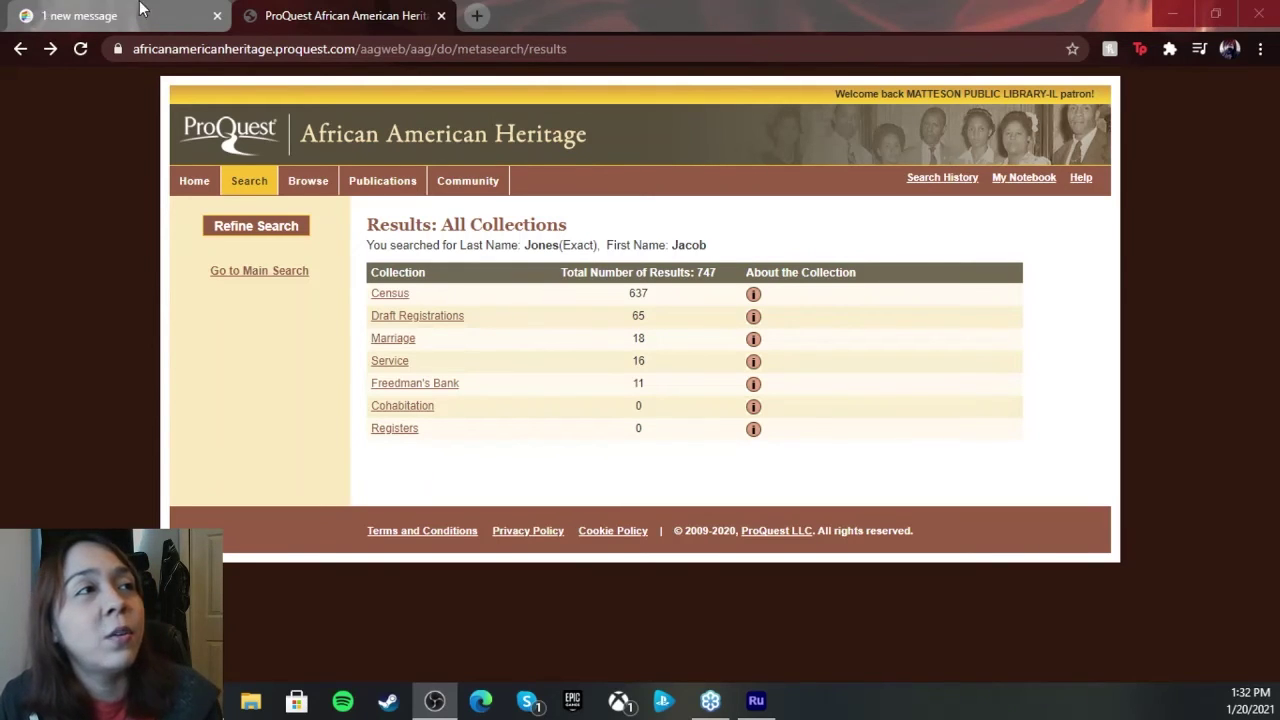
Switch to the Matteson library website and go to its home page
click(35, 12)
scroll(597, 443, up, 5)
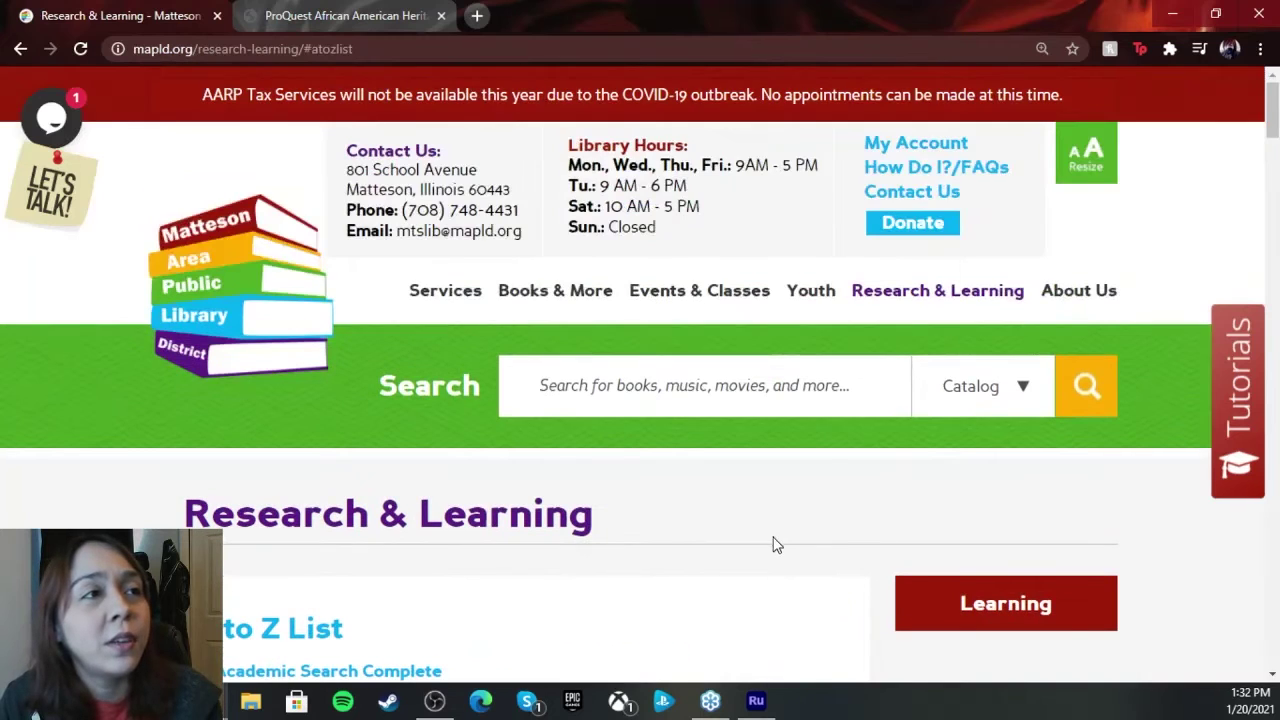
mouse_move(565, 295)
click(232, 272)
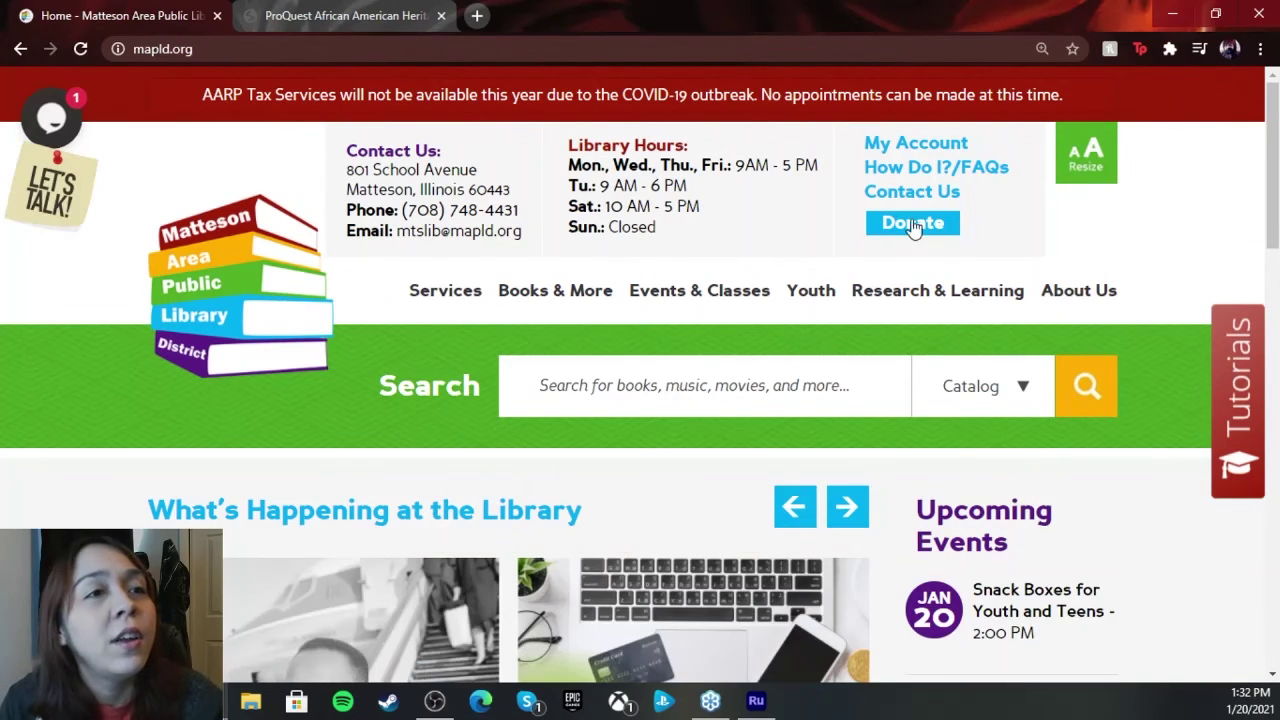
Open the A to Z List of research databases and look over its African-American Heritage entry
mouse_move(975, 290)
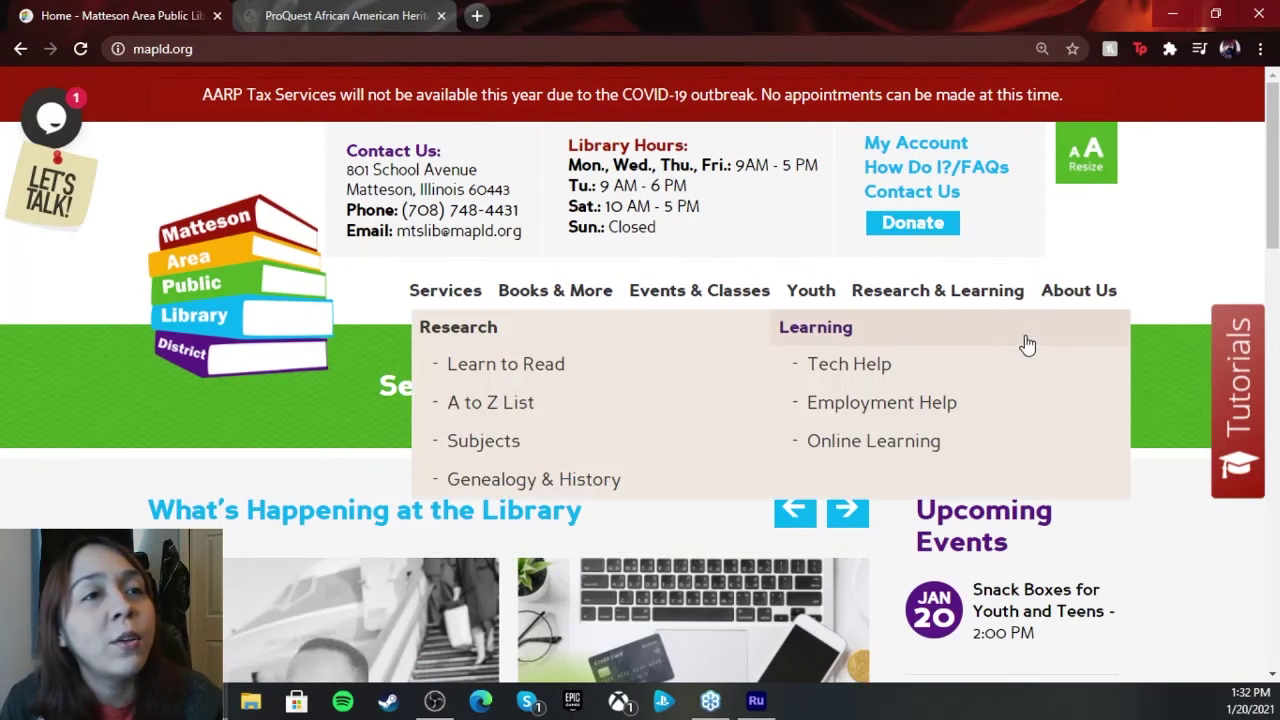
click(497, 412)
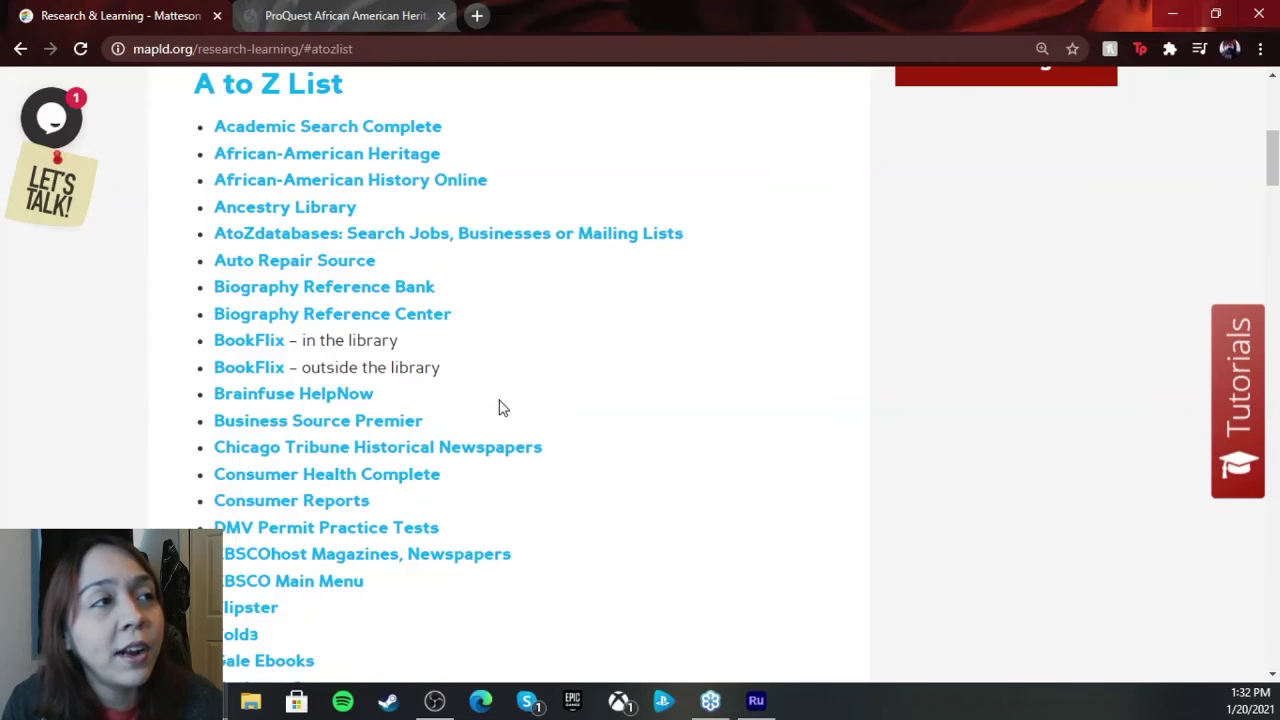
scroll(531, 425, up, 1)
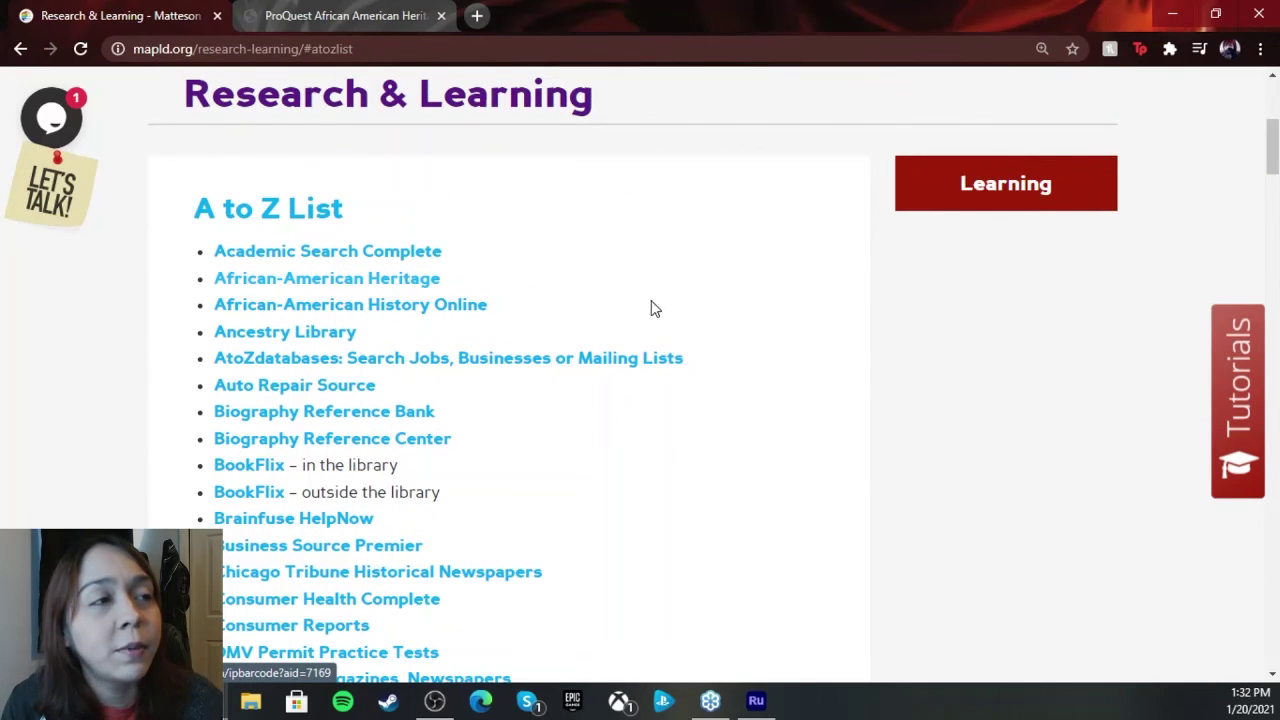
scroll(737, 346, up, 4)
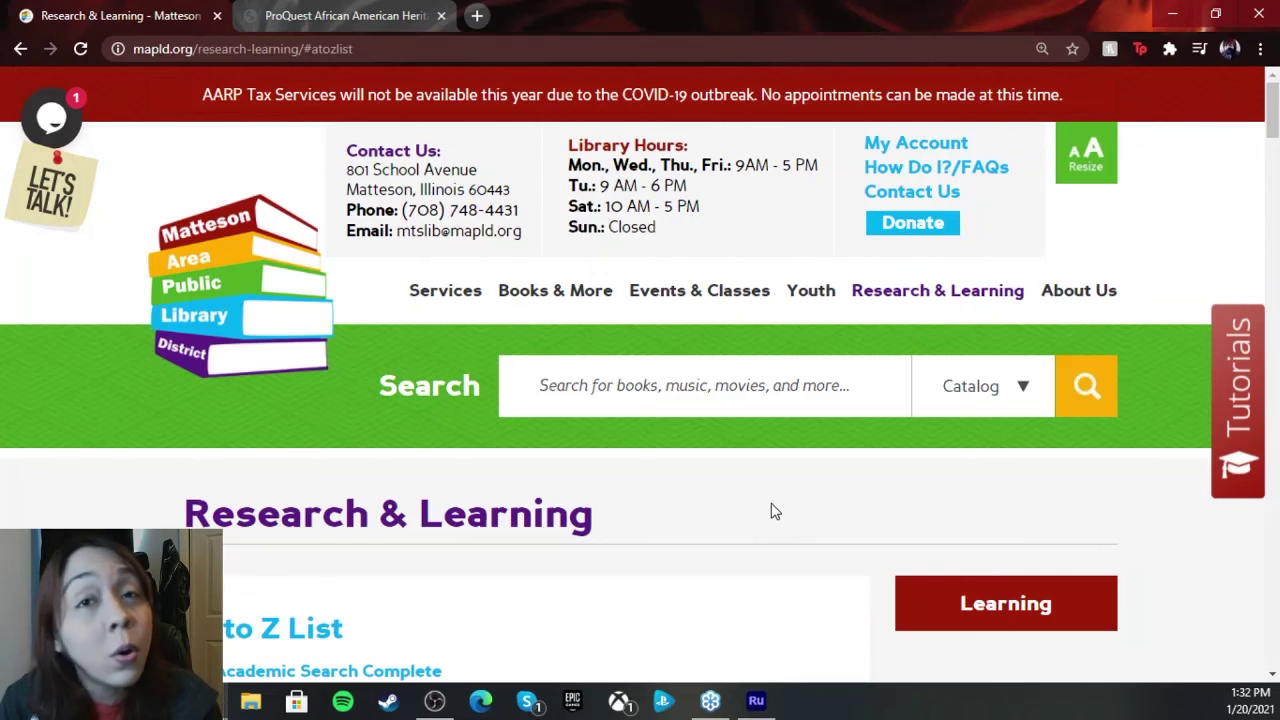
Open the library's live chat window, close it, and bring up the Services options
click(58, 188)
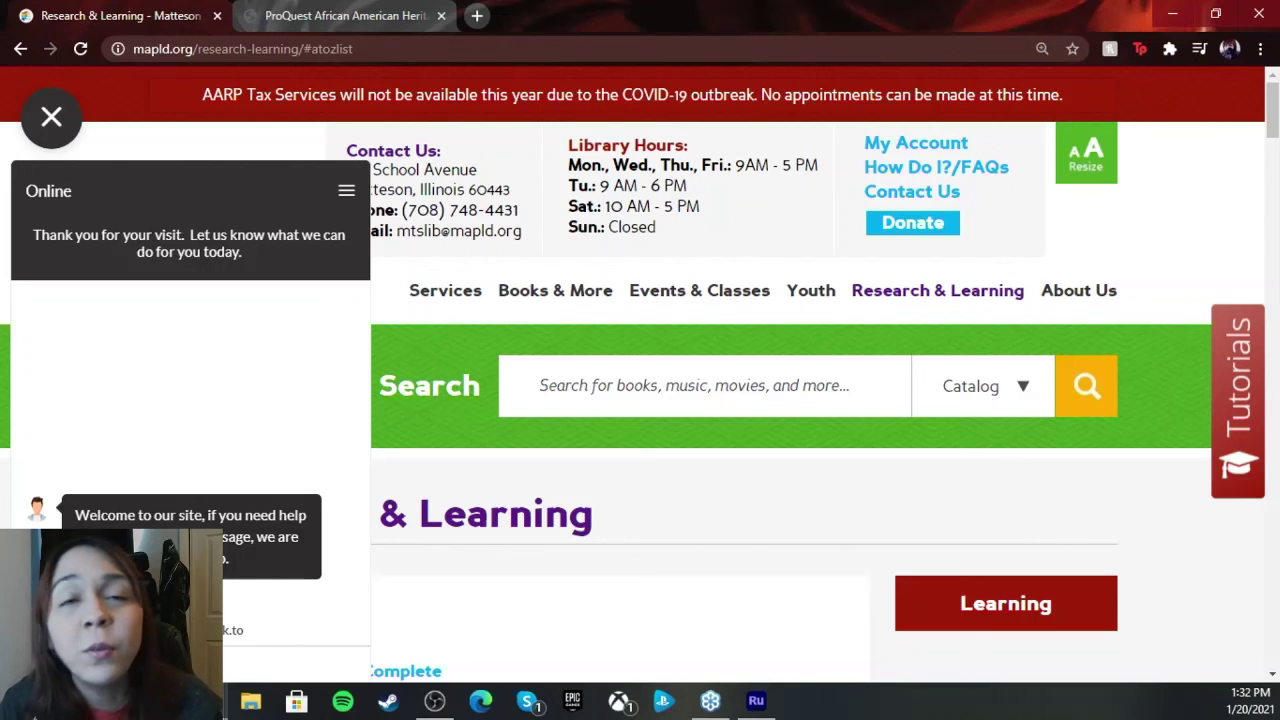
click(50, 118)
mouse_move(440, 322)
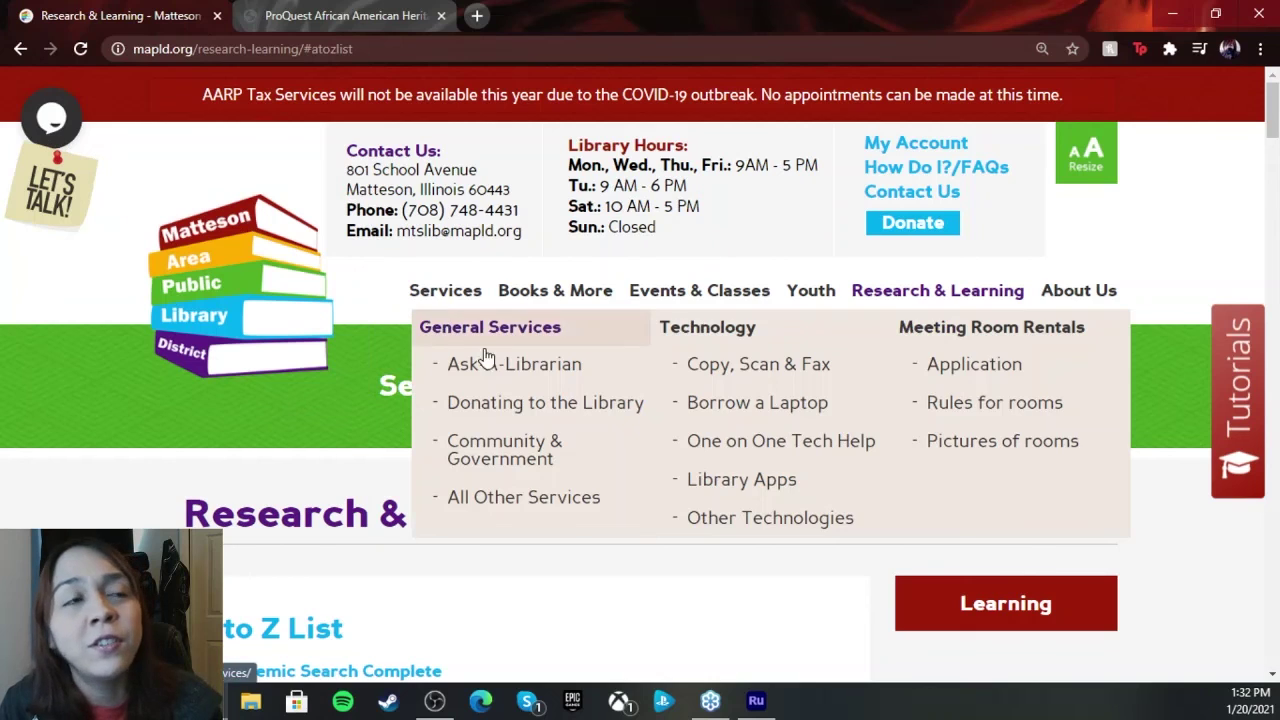